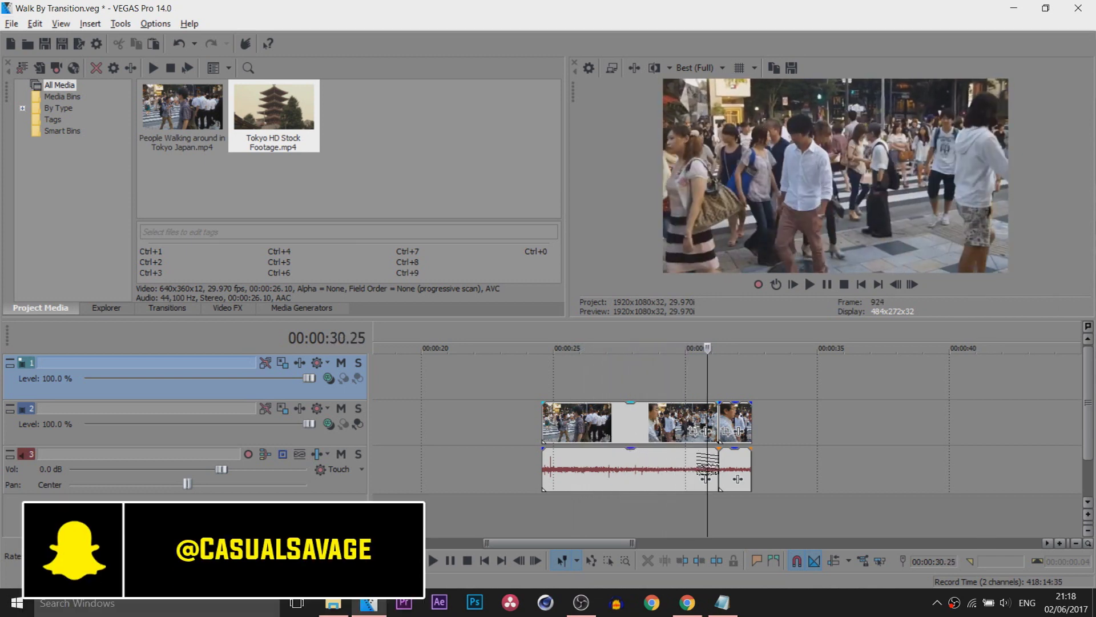
Align the audio edge with the 00:00:31.08 split and select the event after the cut
left_click_drag(715, 466, 720, 468)
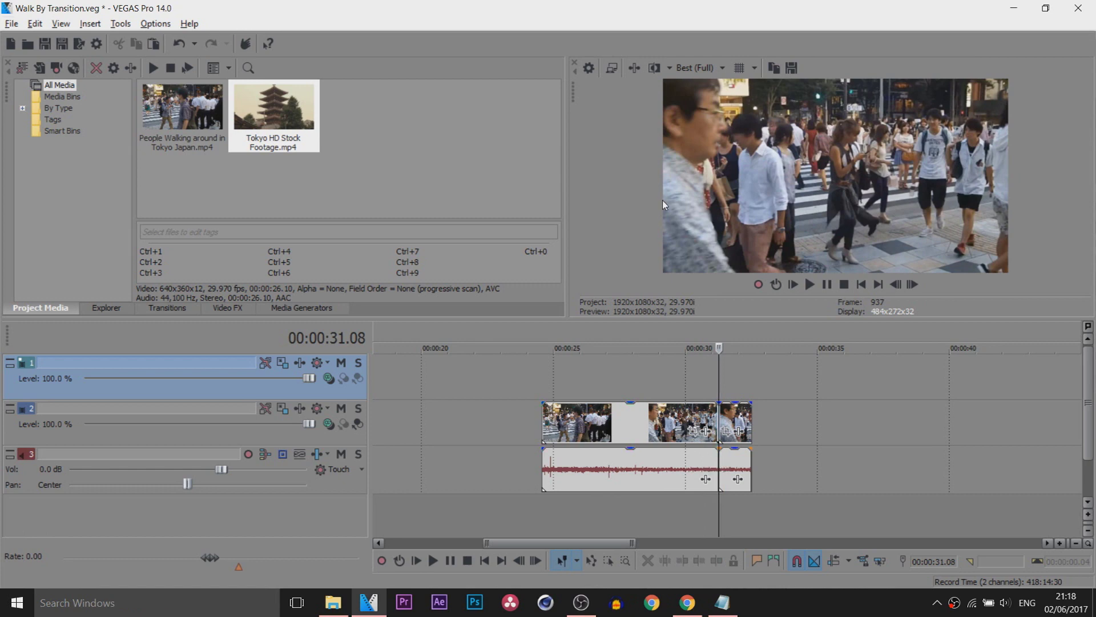
mouse_move(718, 517)
left_mouse_down()
mouse_move(744, 523)
mouse_move(735, 519)
left_mouse_up()
left_click(724, 420)
scroll(732, 470, "up", 4)
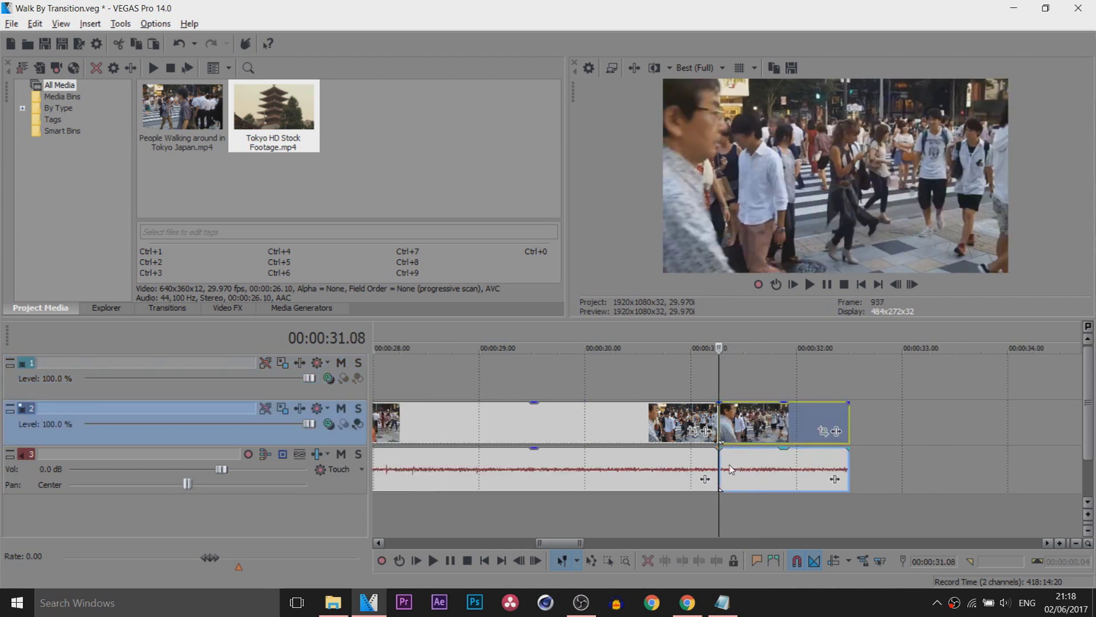
scroll(732, 436, "down", 2)
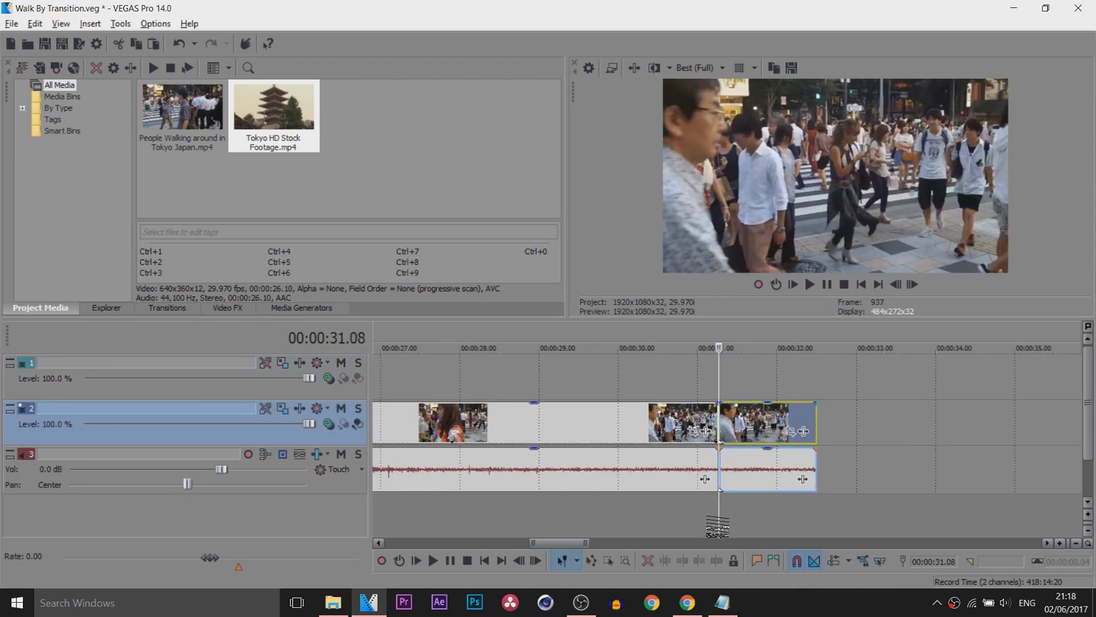
left_click(758, 524)
left_click_drag(758, 524, 719, 524)
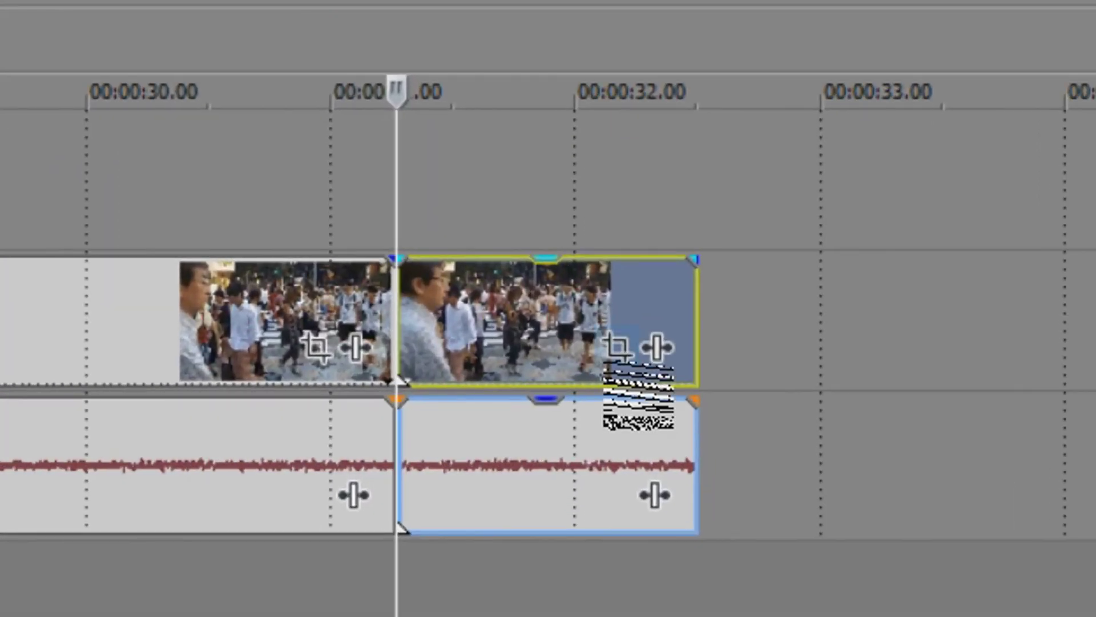
Open Pan/Crop for the crowd event, widen it to full screen, step one frame and zoom in
left_click(659, 368)
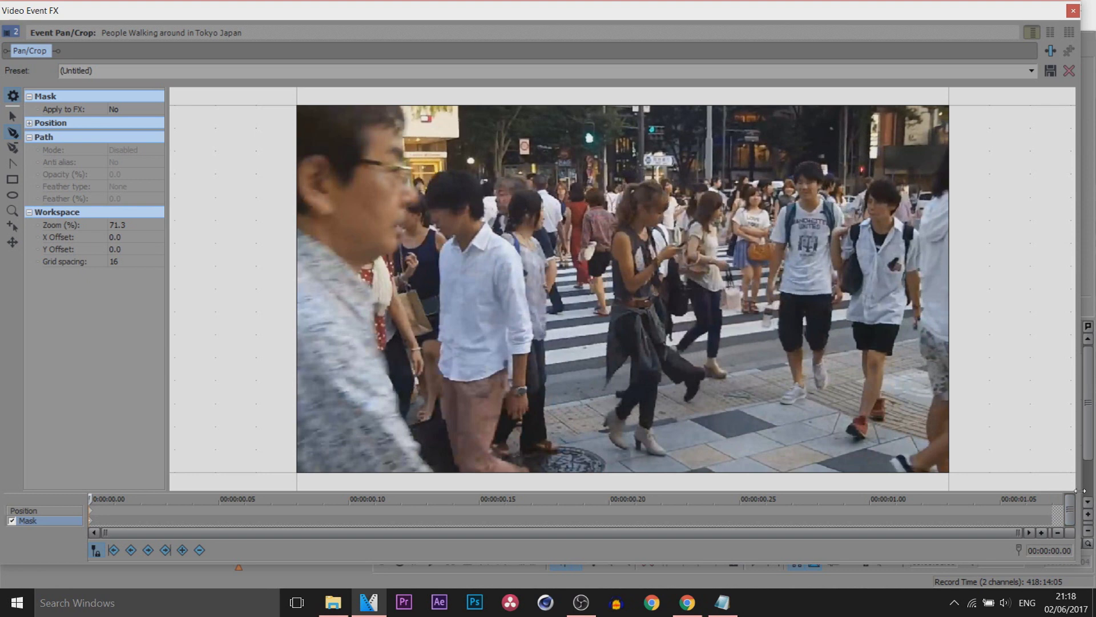
left_click_drag(1081, 490, 1095, 490)
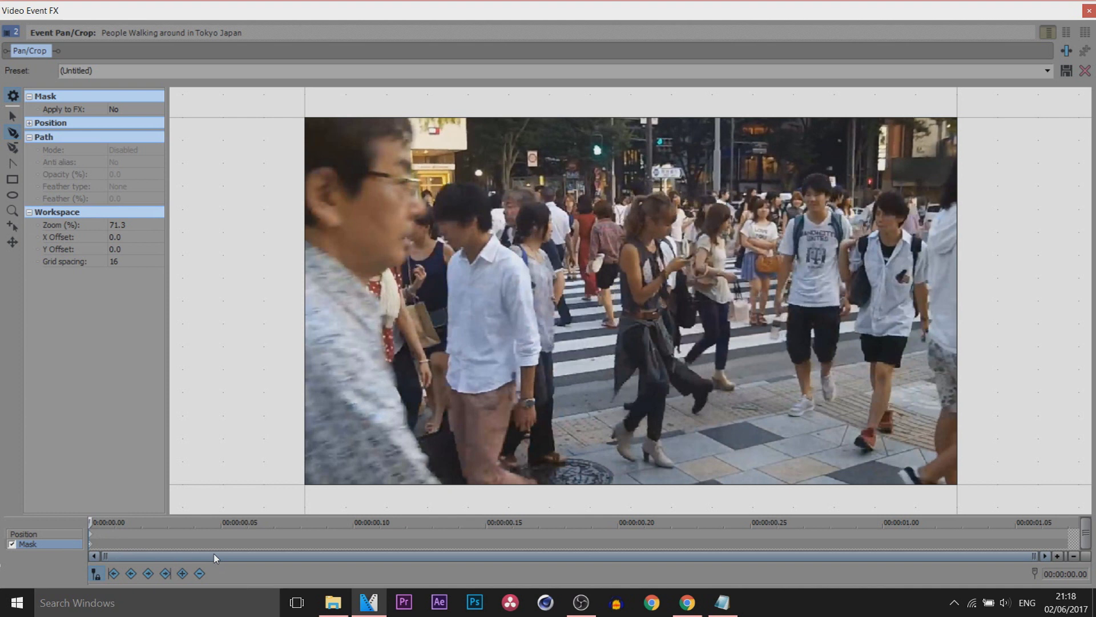
key("Right")
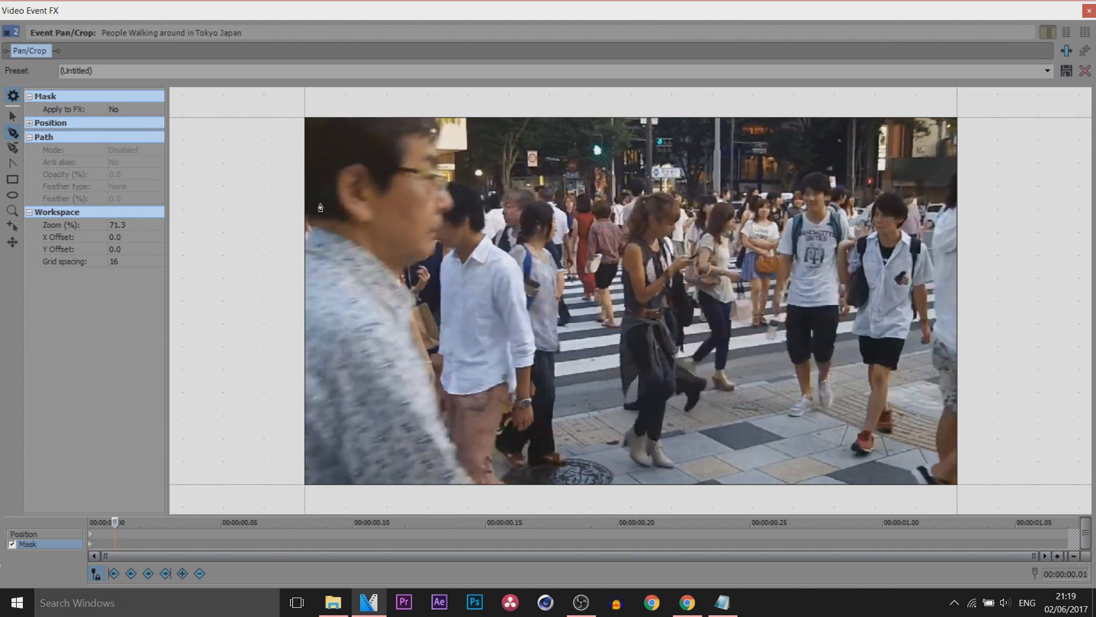
scroll(237, 241, "up", 2)
scroll(424, 282, "up", 3)
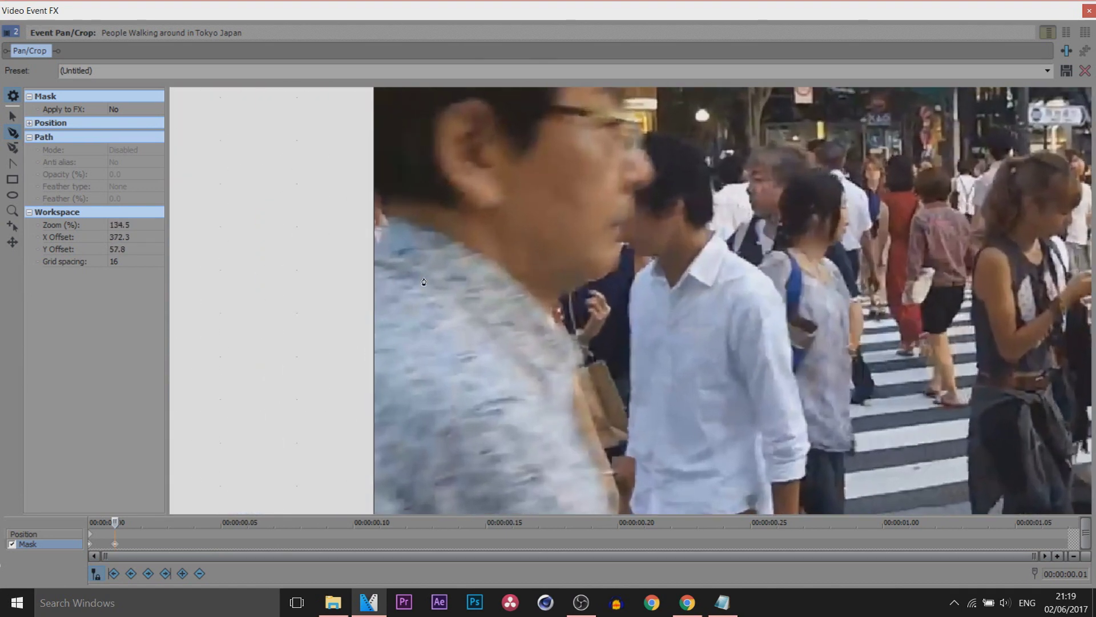
Draw a small diamond mask at the man's left edge and set its mode to Negative
left_click(369, 252)
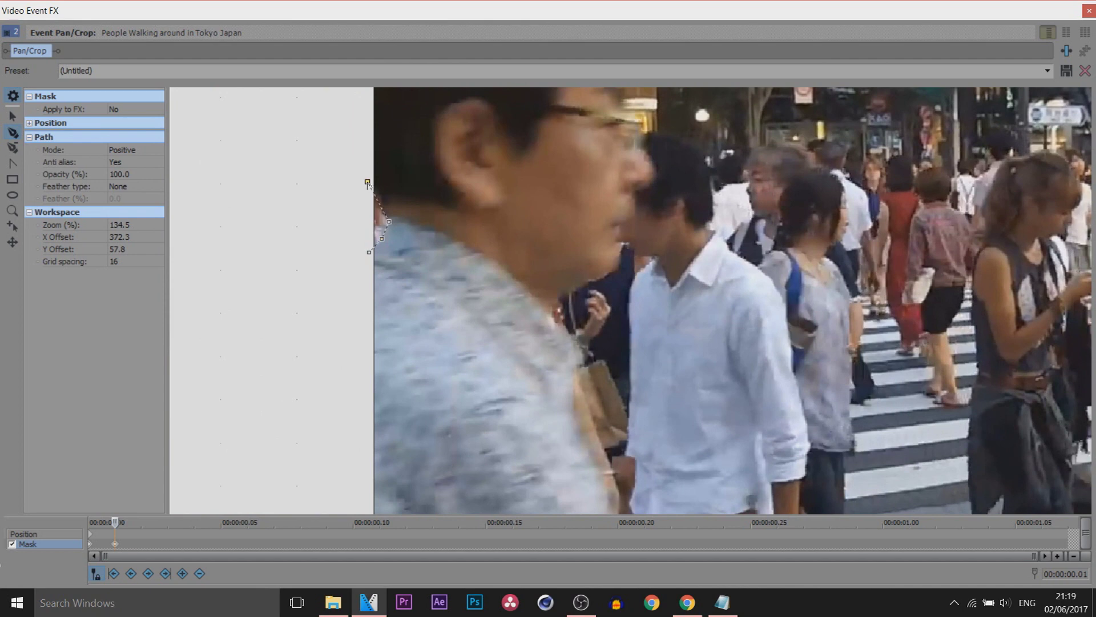
left_click(350, 220)
left_click(368, 251)
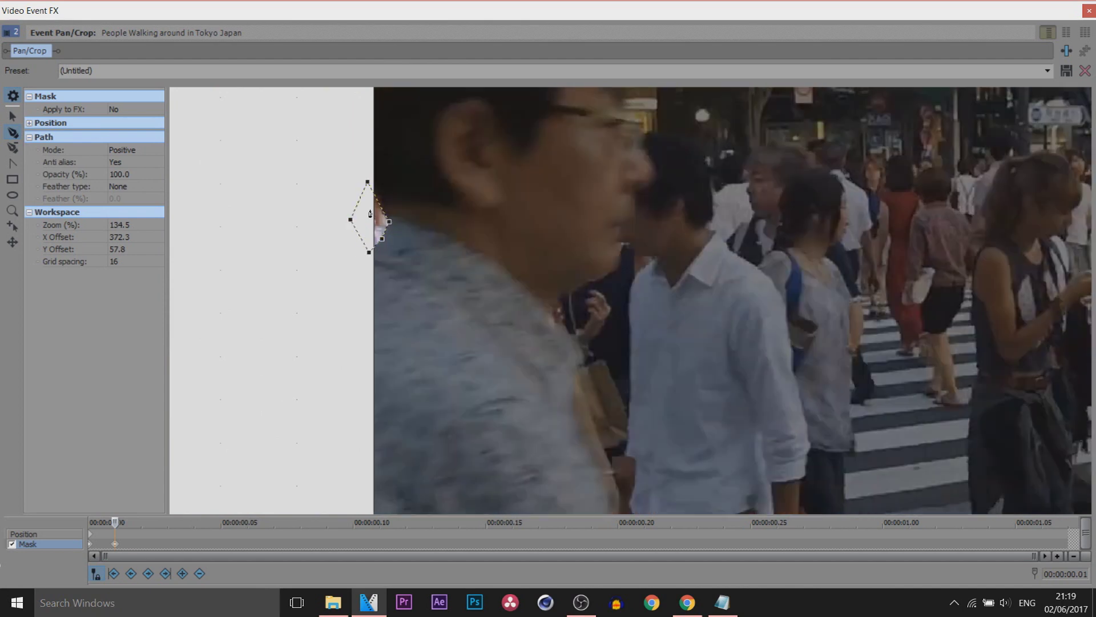
scroll(390, 276, "down", 8)
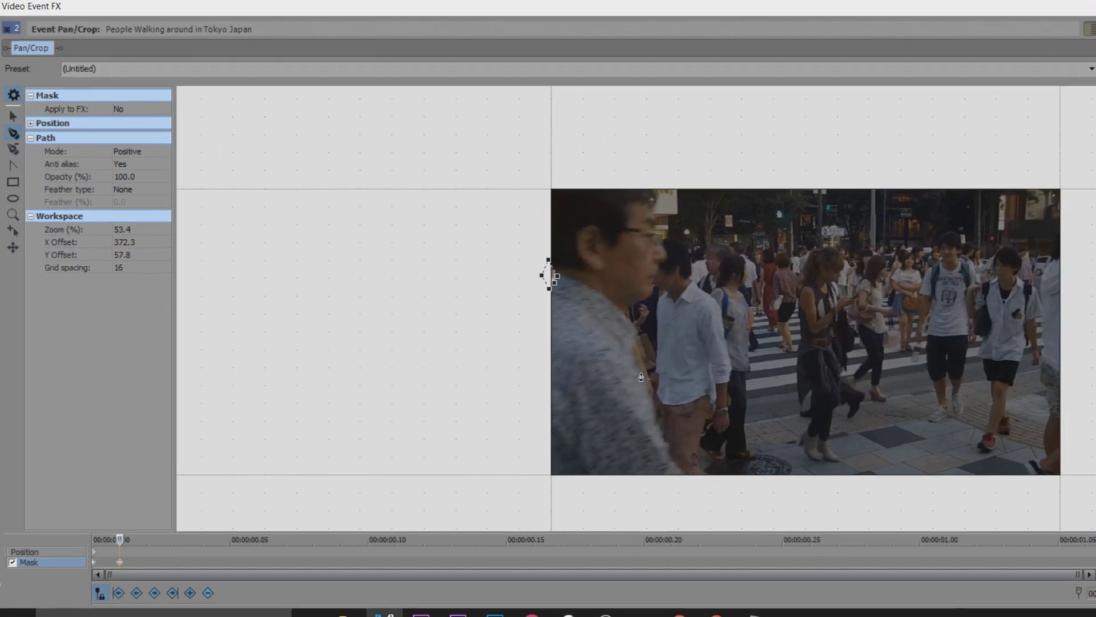
scroll(657, 372, "up", 1)
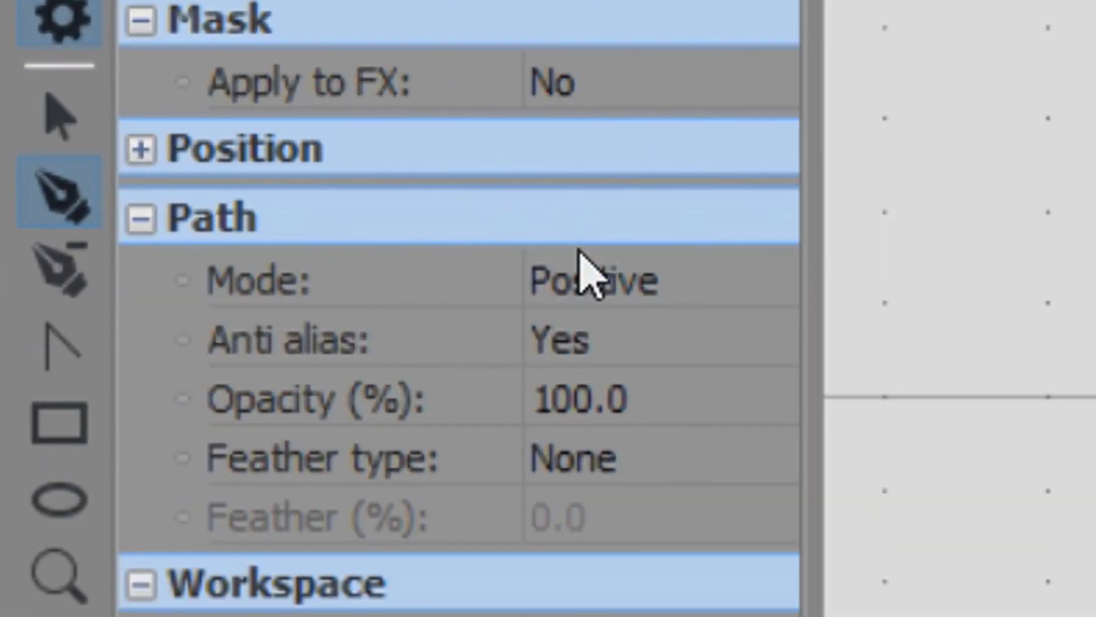
left_click(383, 217)
left_click(668, 382)
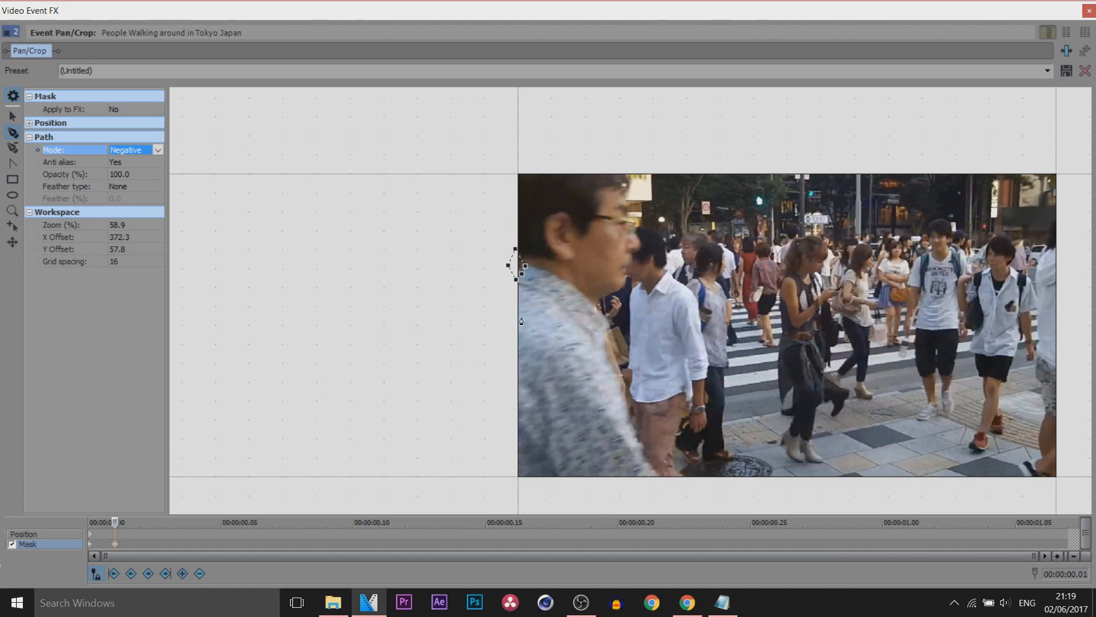
scroll(521, 322, "up", 3)
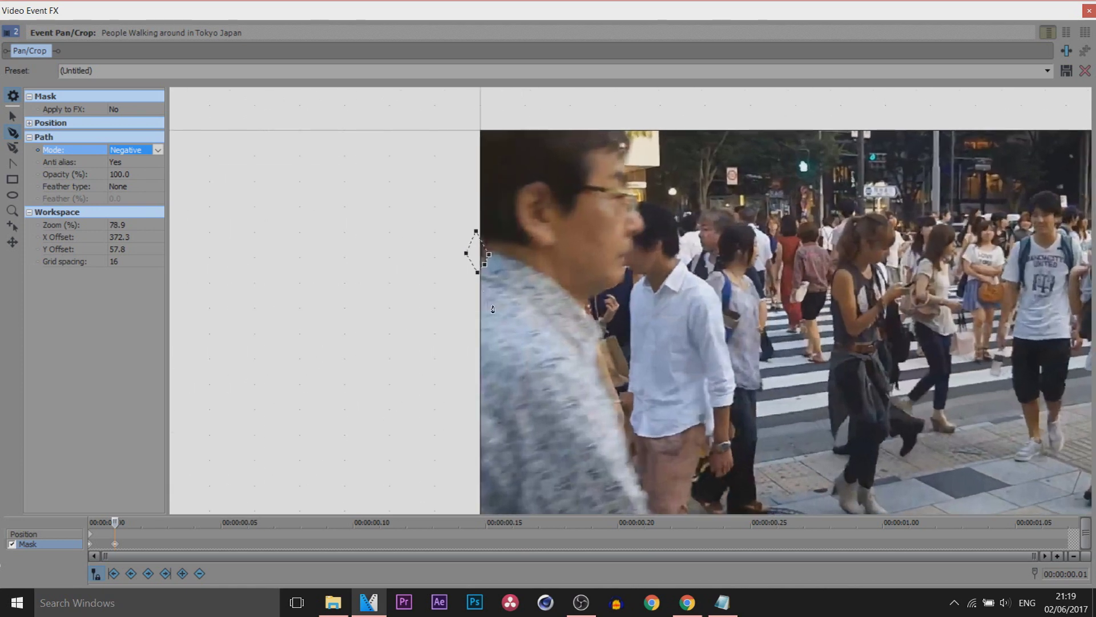
left_click(484, 263)
scroll(680, 255, "down", 4)
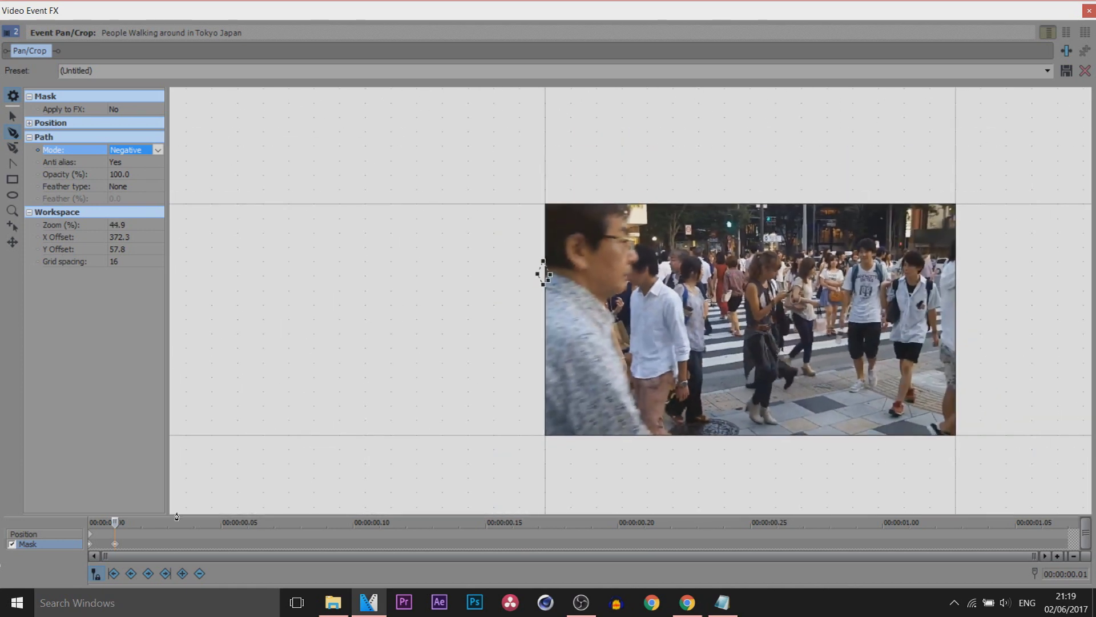
left_click(114, 544)
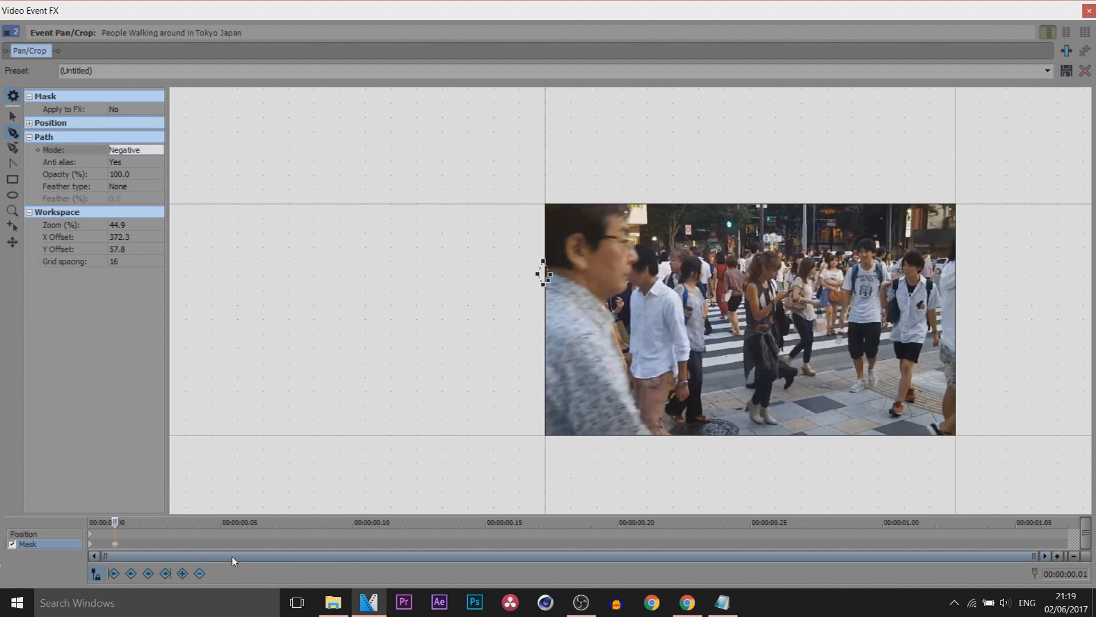
Advance one frame and reset the mask on that frame
key("Right")
scroll(545, 244, "up", 5)
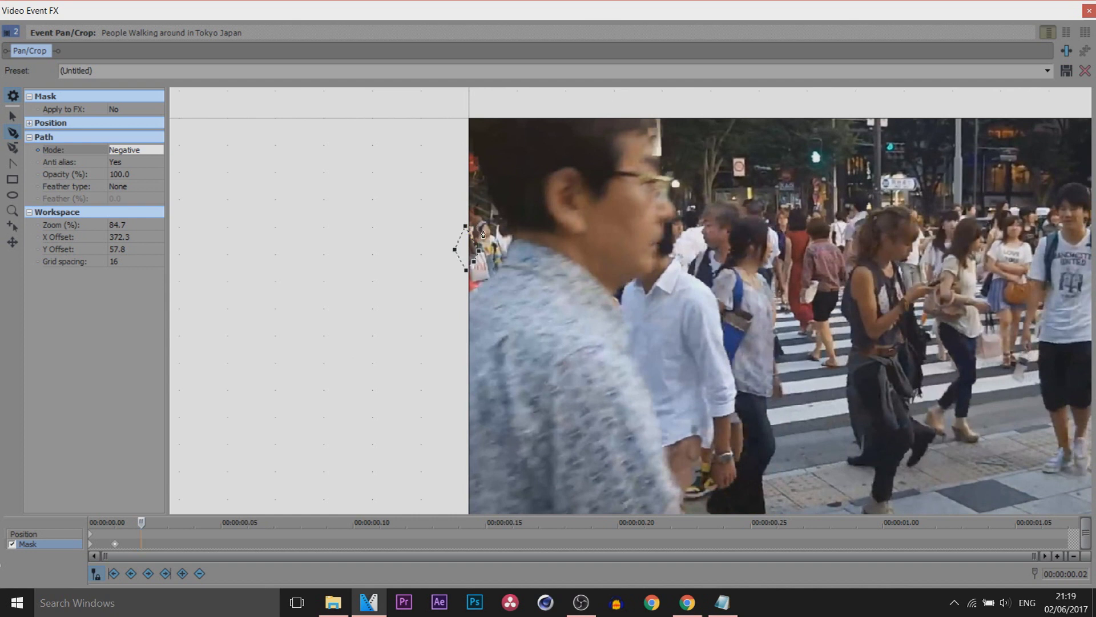
right_click(483, 235)
left_click(517, 243)
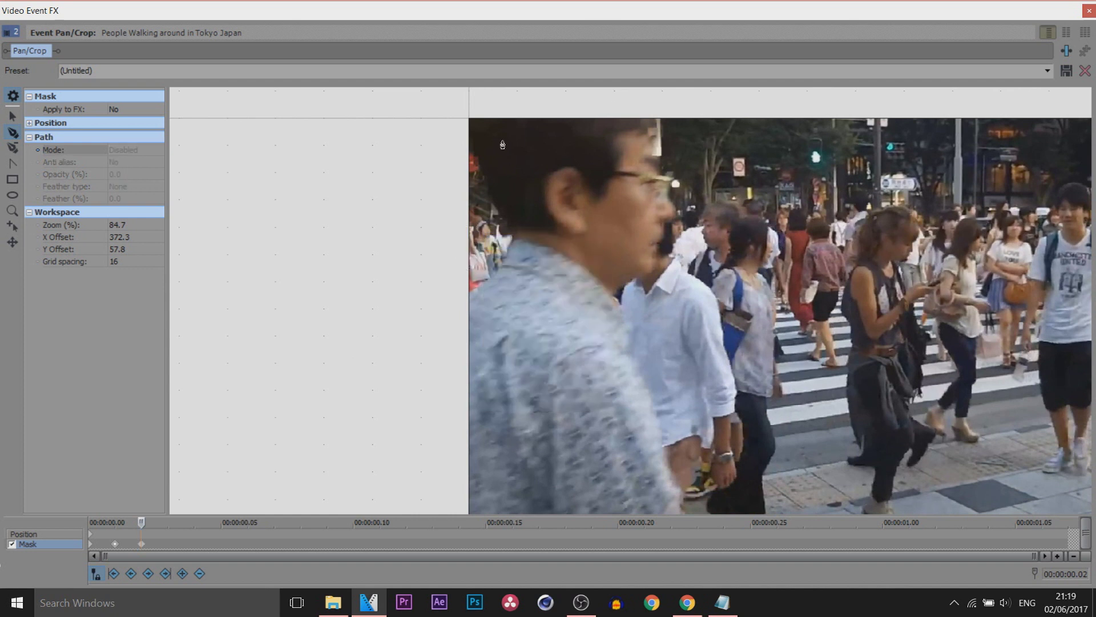
Draw a closed mask path along the man's edge and set it to Negative mode
left_click(486, 112)
left_click(478, 134)
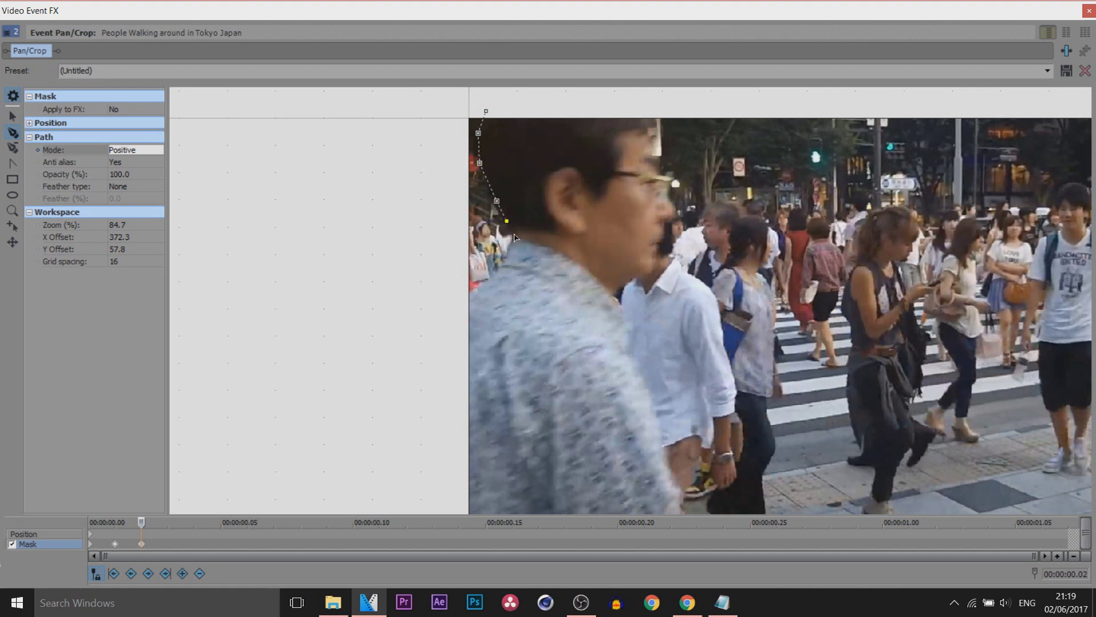
left_click(469, 298)
left_click(443, 310)
left_click(488, 101)
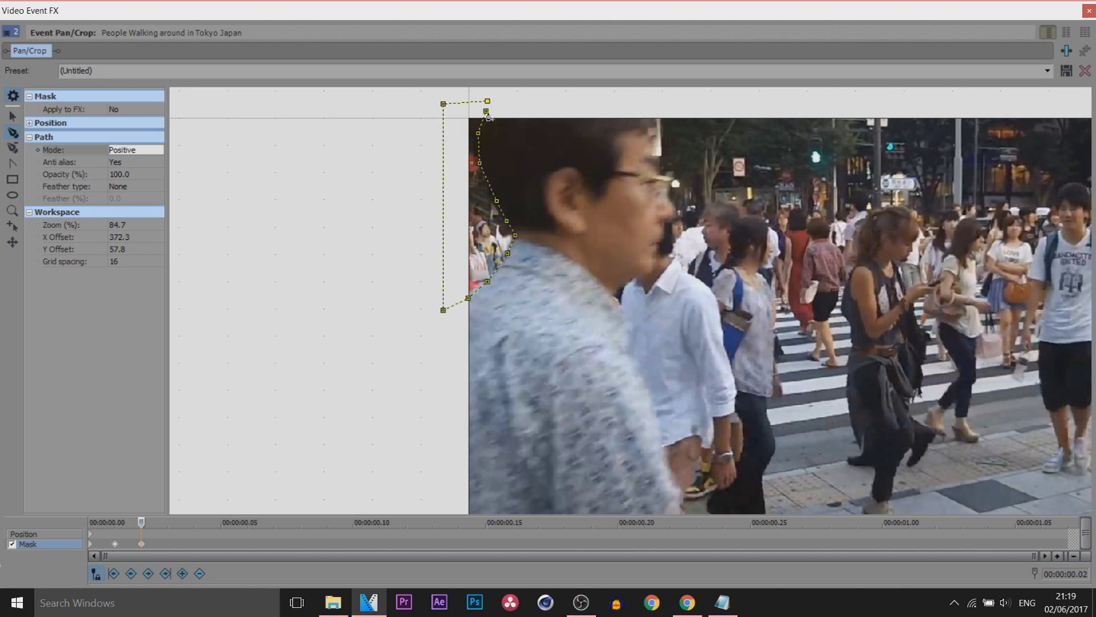
left_click(486, 111)
left_click(471, 241)
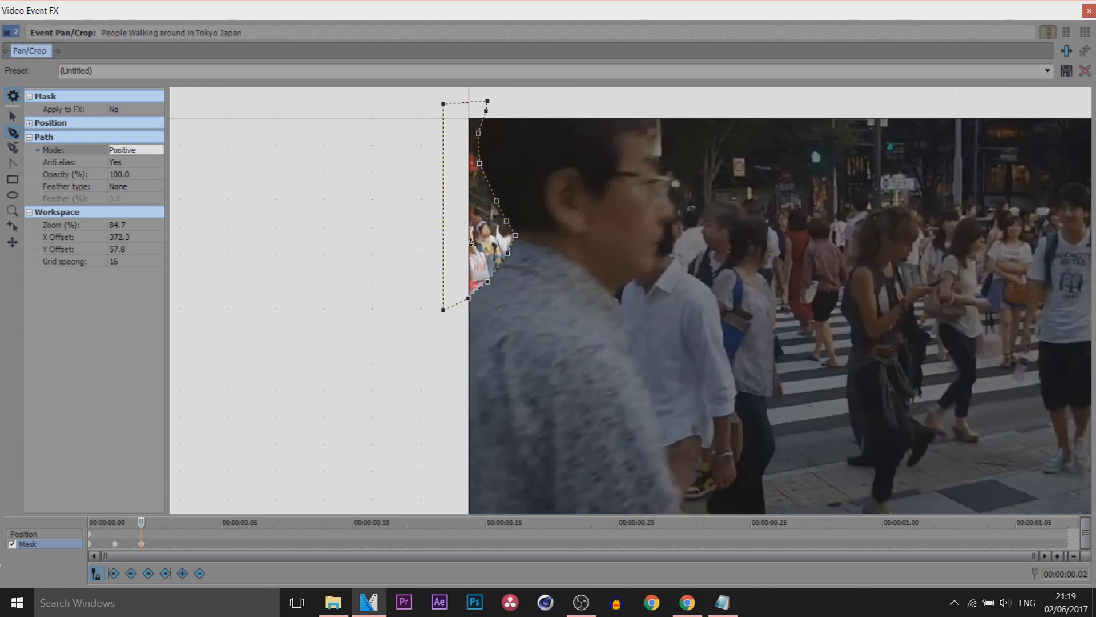
scroll(495, 290, "down", 2)
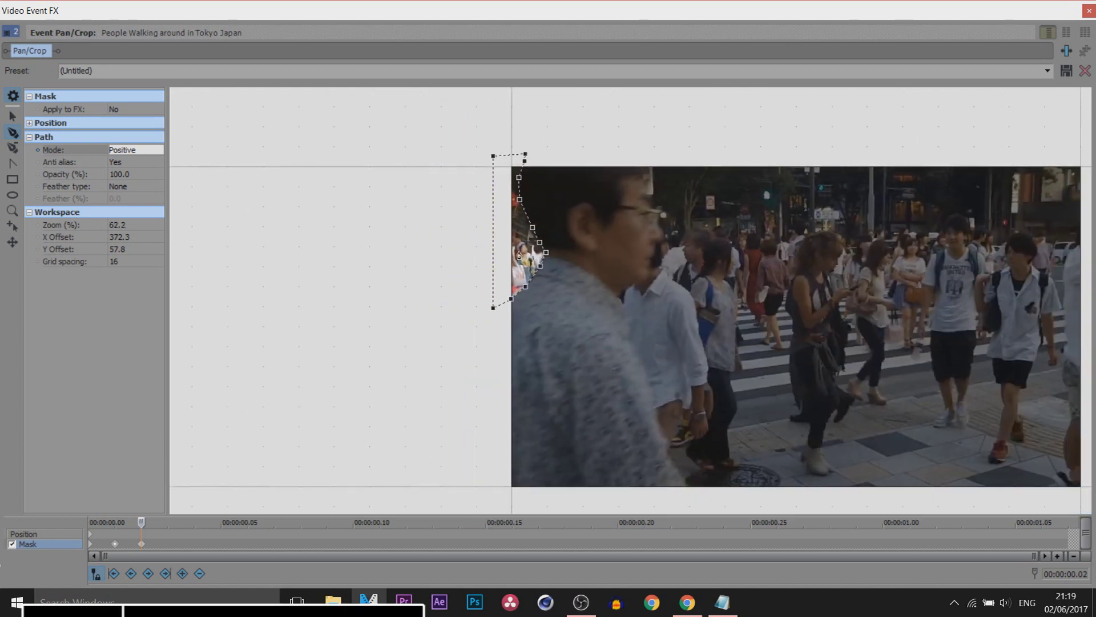
left_click(135, 150)
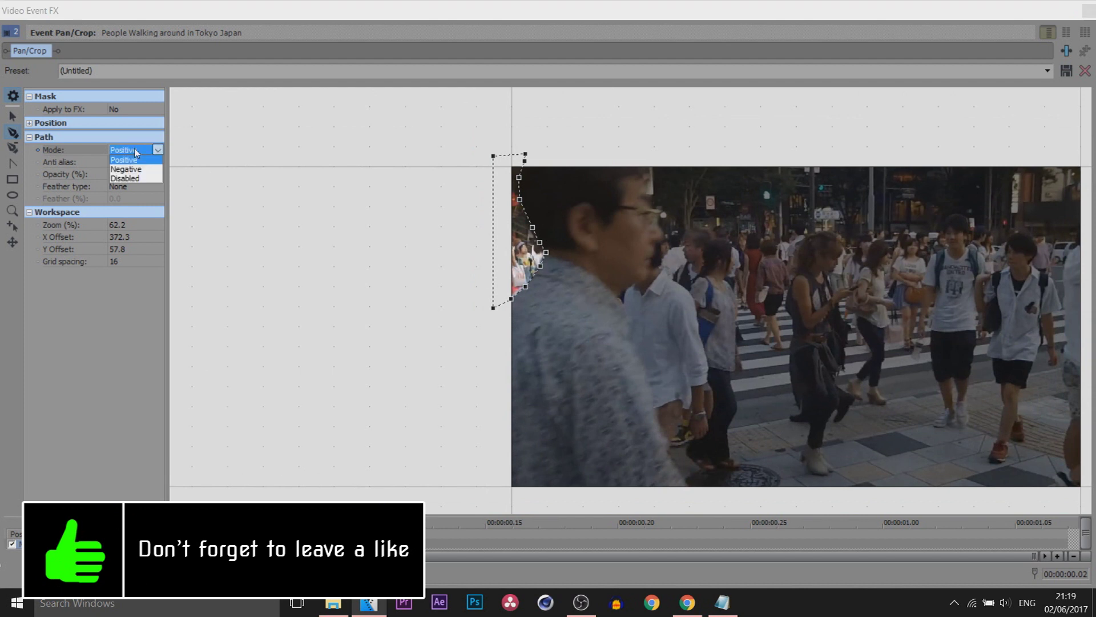
left_click(127, 169)
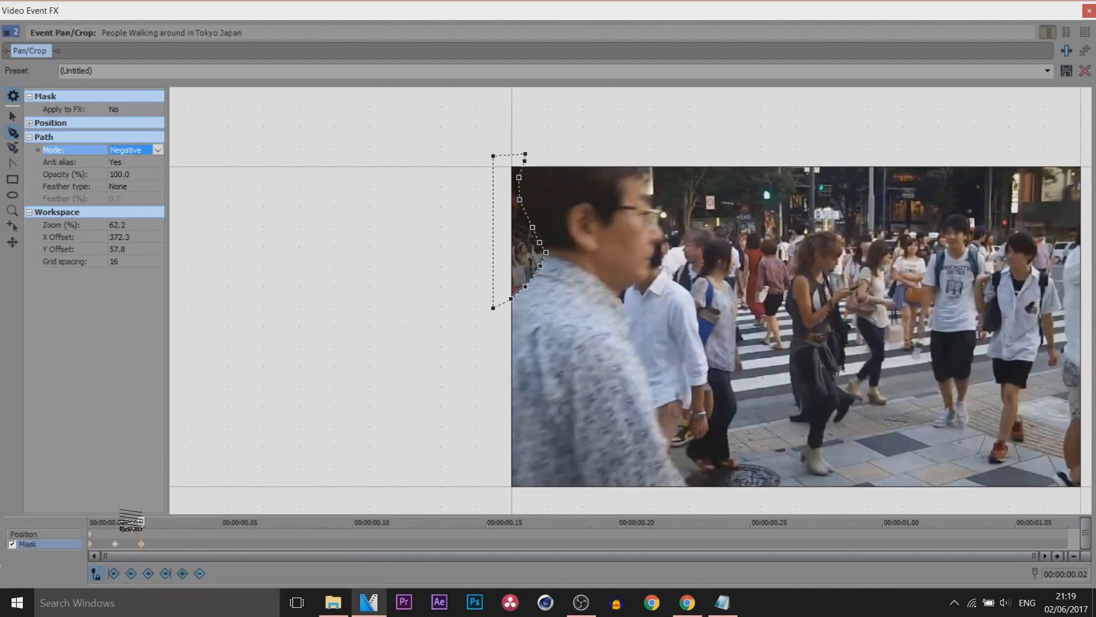
On the next frame, clear the mask and redraw a closed path around the man's head and shoulder
left_click_drag(139, 521, 168, 521)
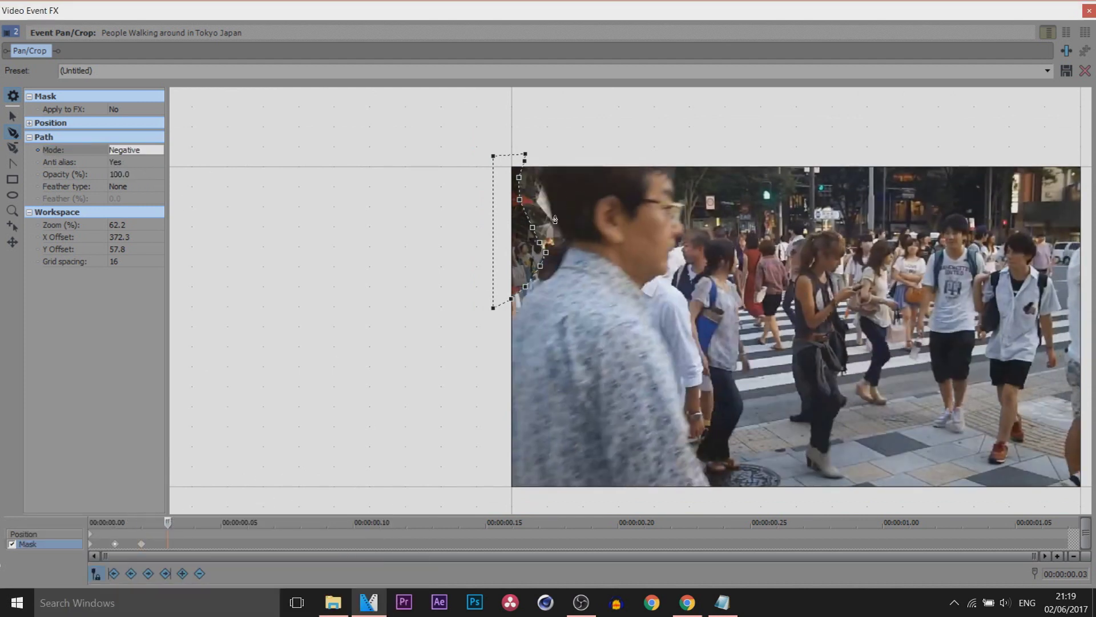
right_click(533, 239)
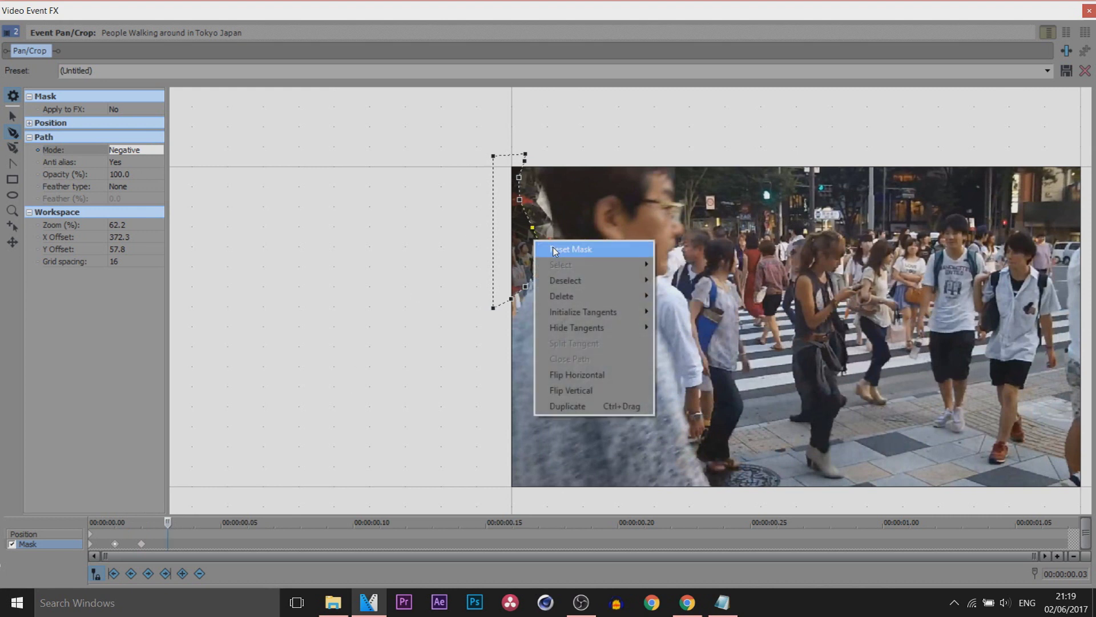
left_click(552, 249)
left_click(550, 153)
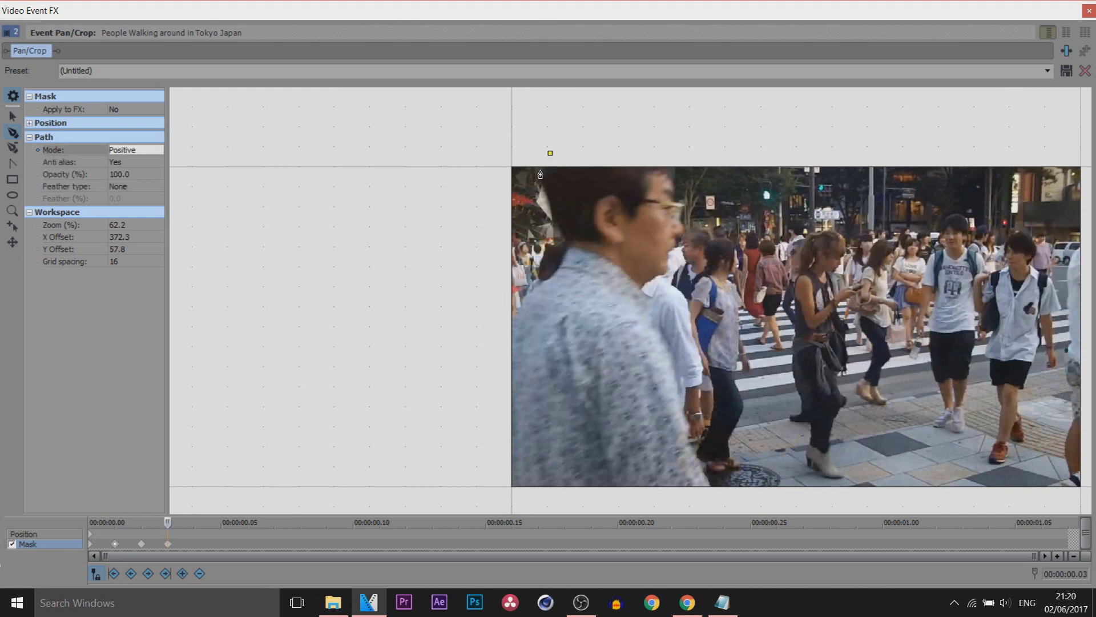
left_click(563, 219)
left_click(565, 235)
left_click(568, 249)
left_click_drag(508, 331, 485, 319)
left_click(492, 143)
left_click(550, 153)
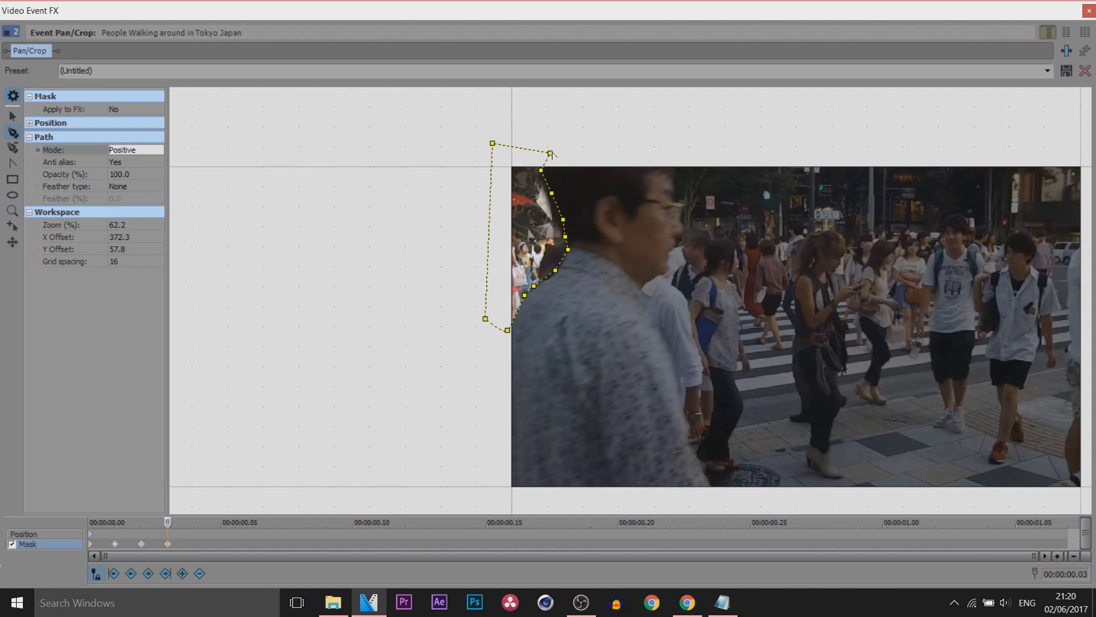
Set the redrawn path to Negative mode and move to the next mask frame
left_click(136, 153)
left_click(126, 169)
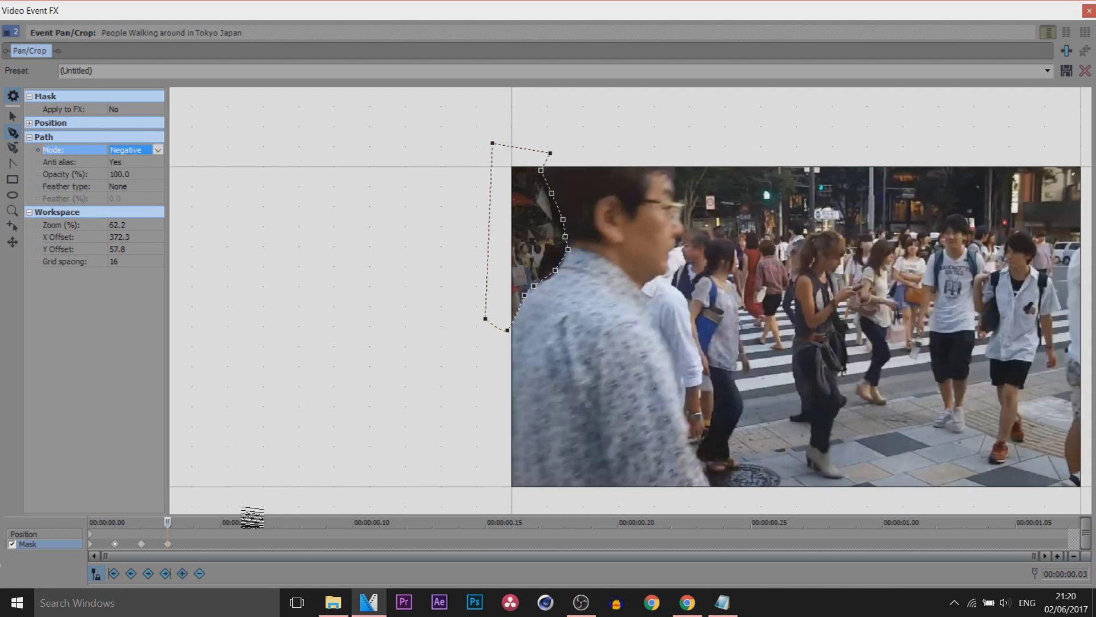
left_click_drag(180, 523, 194, 522)
right_click(532, 273)
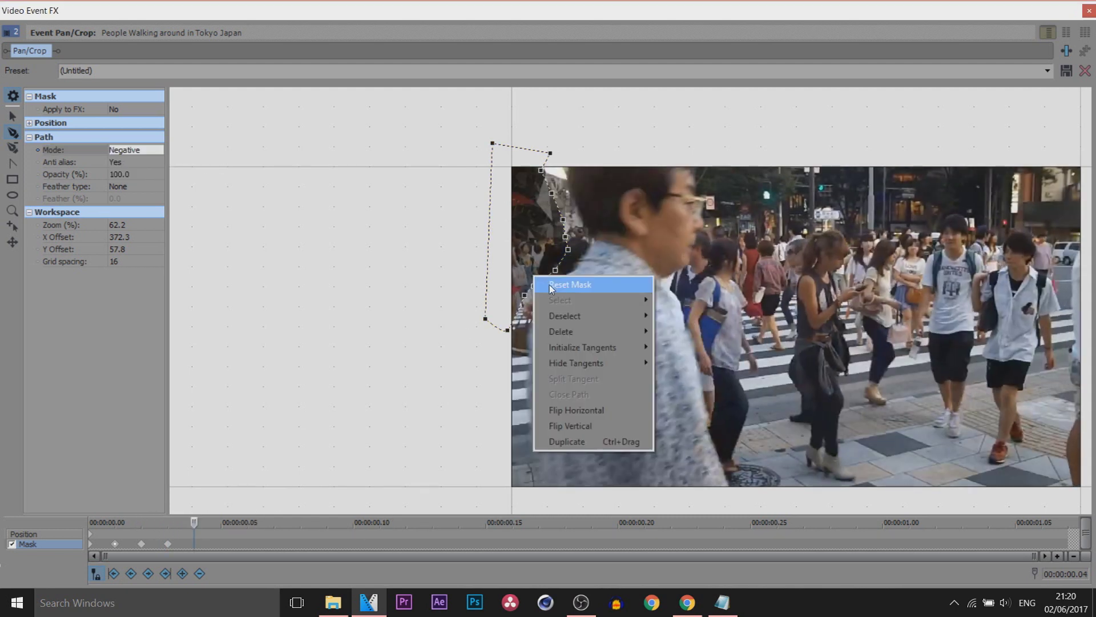
Clear the existing mask, preview the clip, and go to the fourth mask keyframe
left_click(549, 286)
left_click_drag(186, 537, 1061, 492)
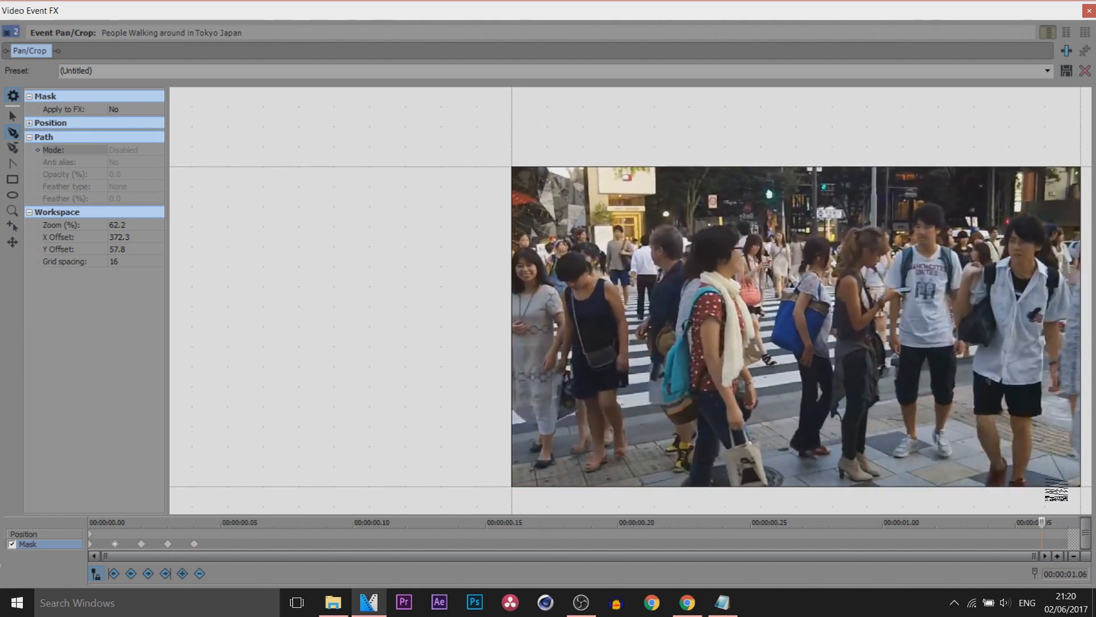
left_click(149, 526)
left_click_drag(149, 527, 207, 557)
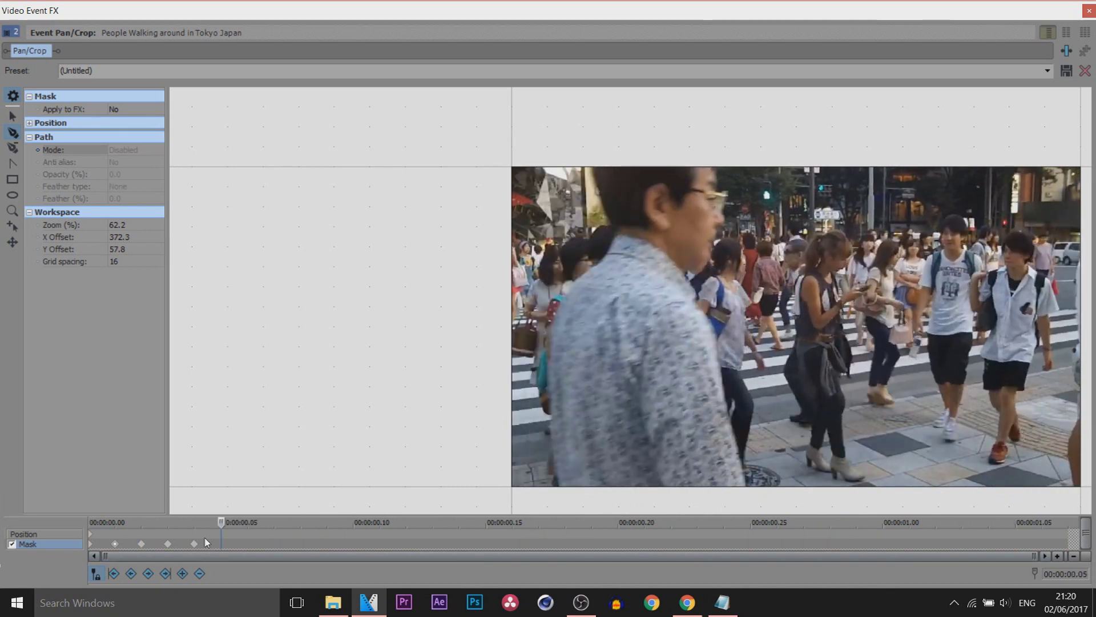
left_click(194, 544)
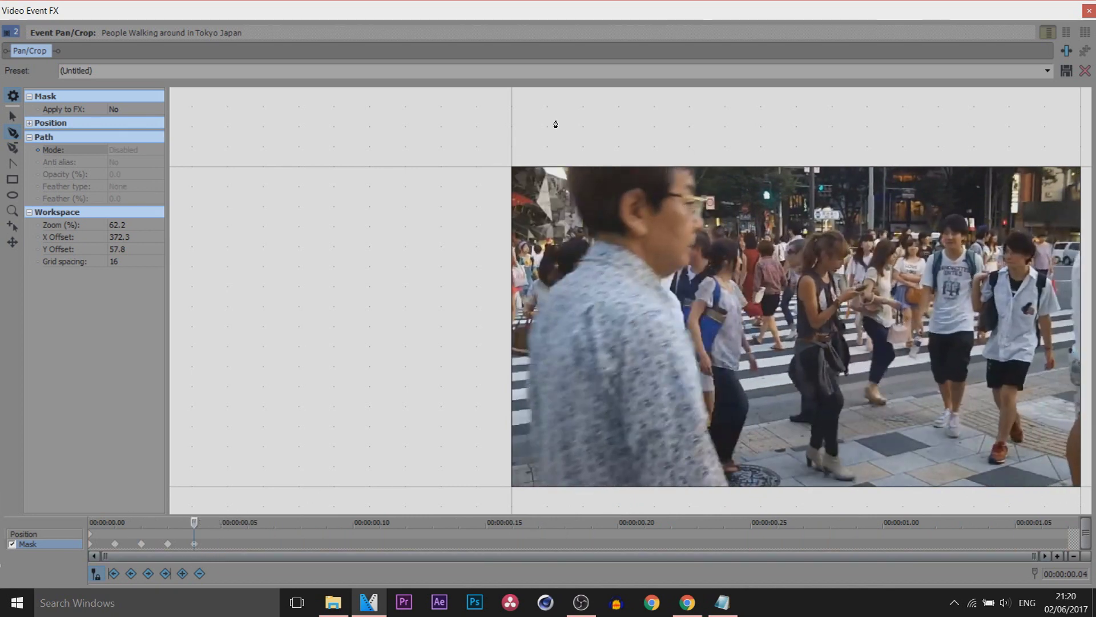
Trace a closed mask path around the man's head and down his back to the bottom-left
left_click(572, 156)
left_click(574, 196)
left_click(582, 221)
left_click(594, 234)
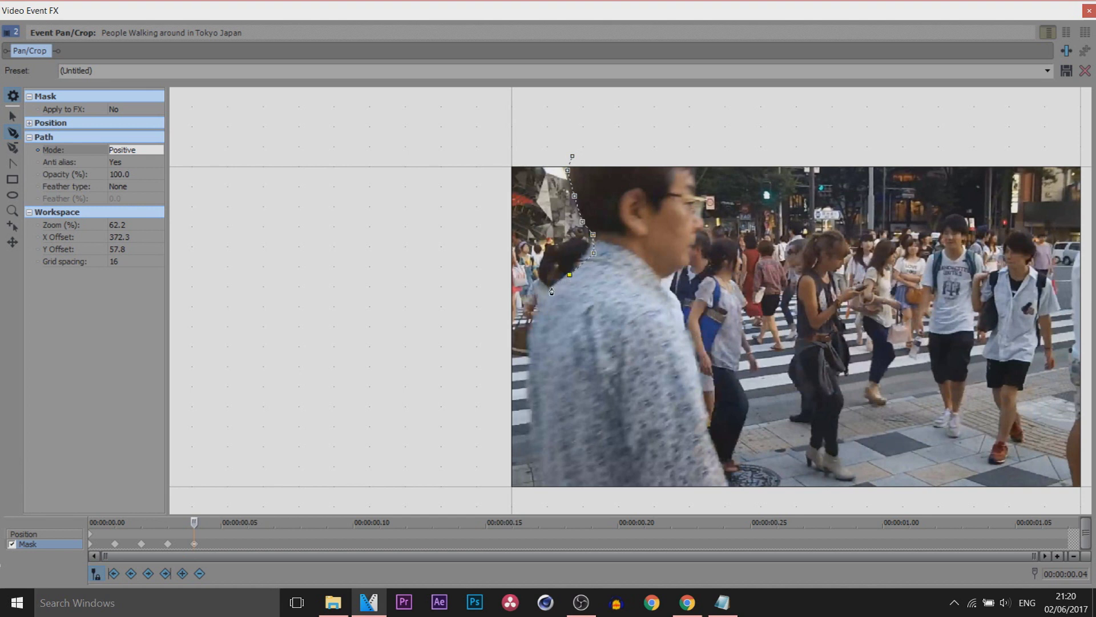
left_click(536, 305)
left_click(527, 341)
left_click(526, 389)
left_click(531, 420)
left_click(537, 446)
left_click(466, 504)
left_click(572, 156)
Set the mask mode to Negative and return to the main timeline
left_click(157, 150)
left_click(130, 167)
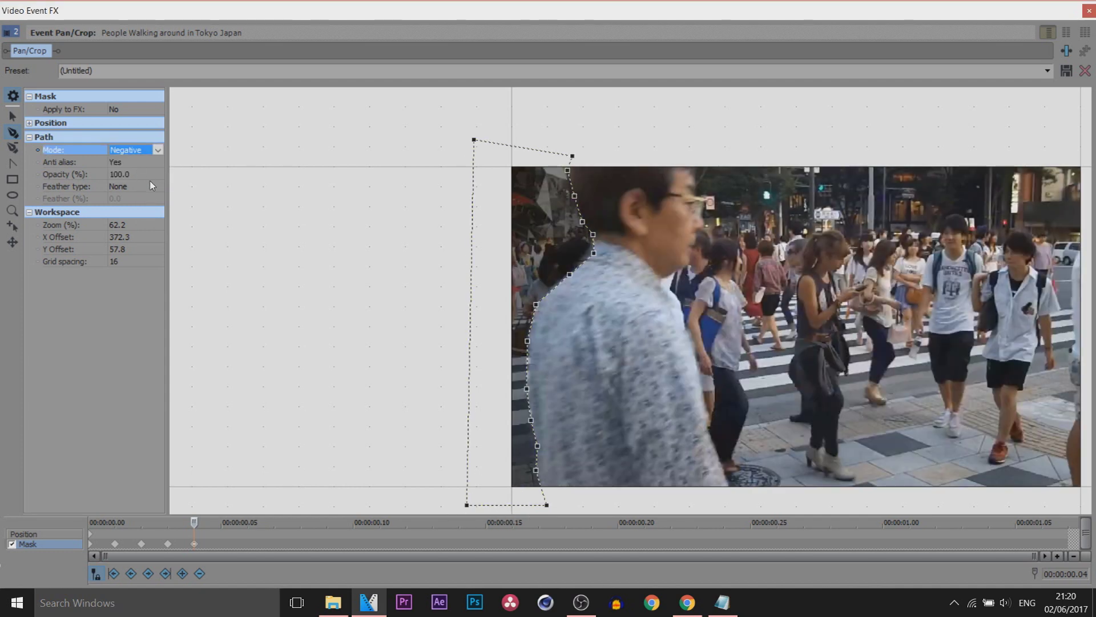
left_click(1088, 10)
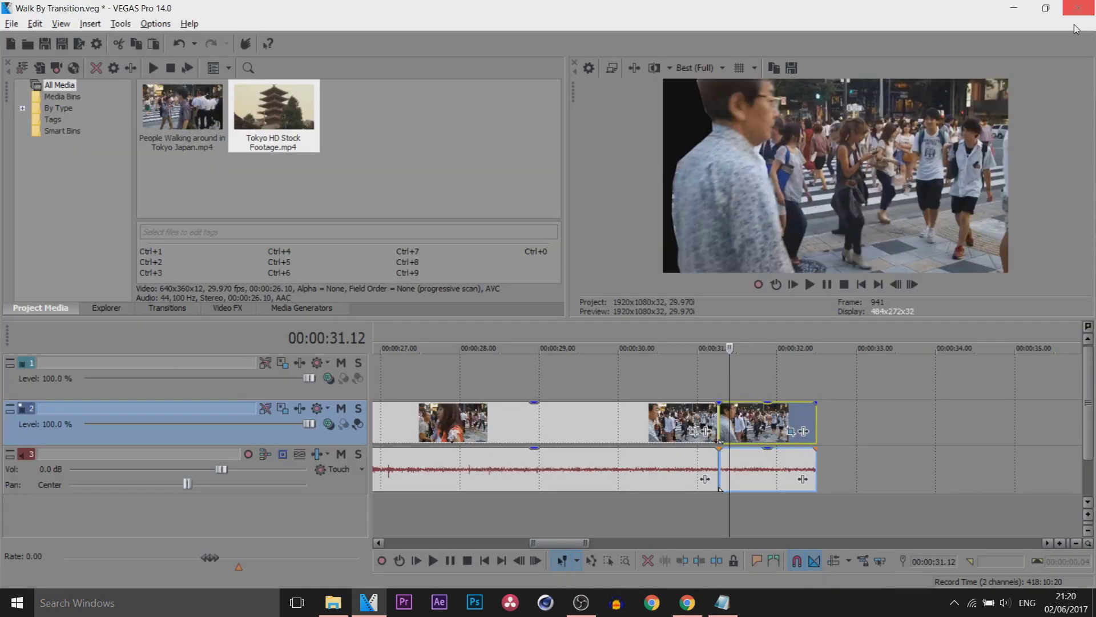
Step through frames to check the transition, then reopen the top-track clip's Pan/Crop
key("Left")
key("Left")
key("Left")
key("Left")
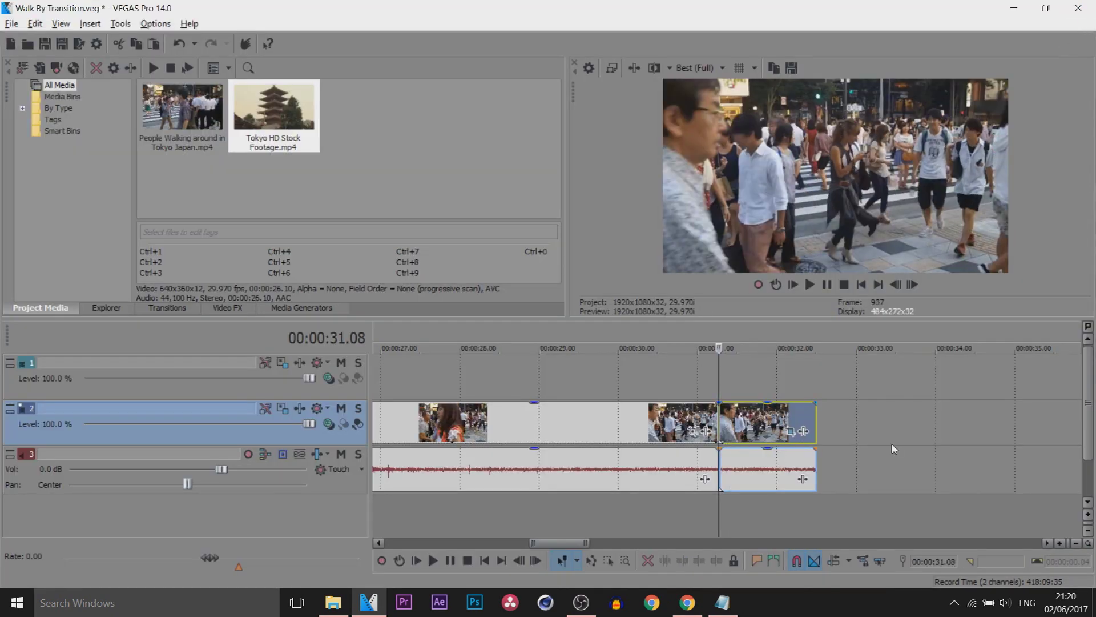
key("Right")
key("Right")
key("Right")
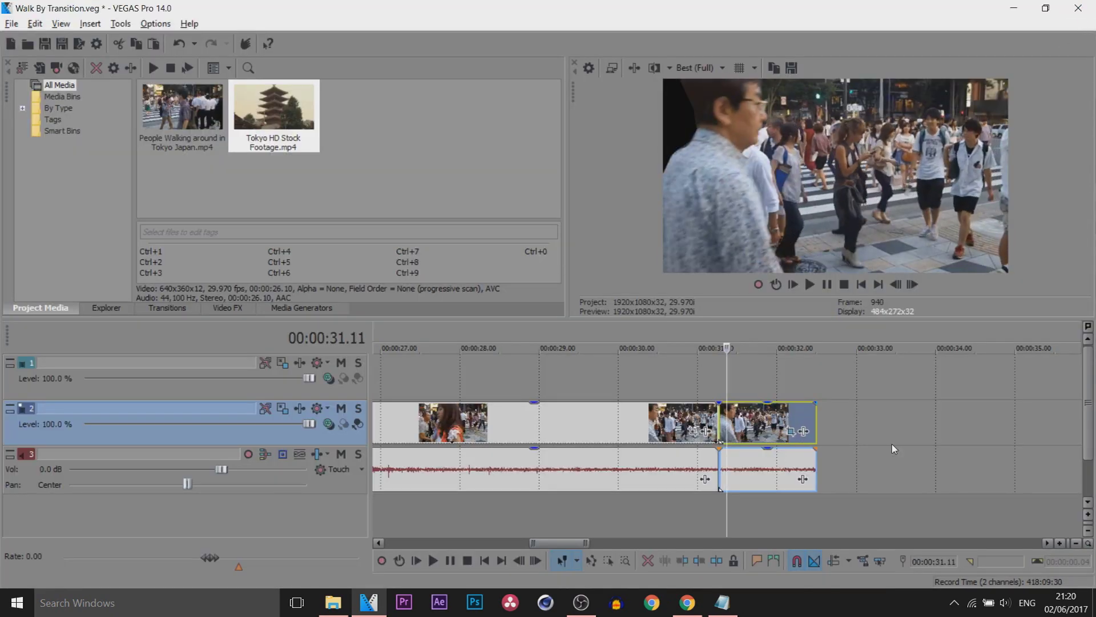
key("Right")
key("Left")
key("Right")
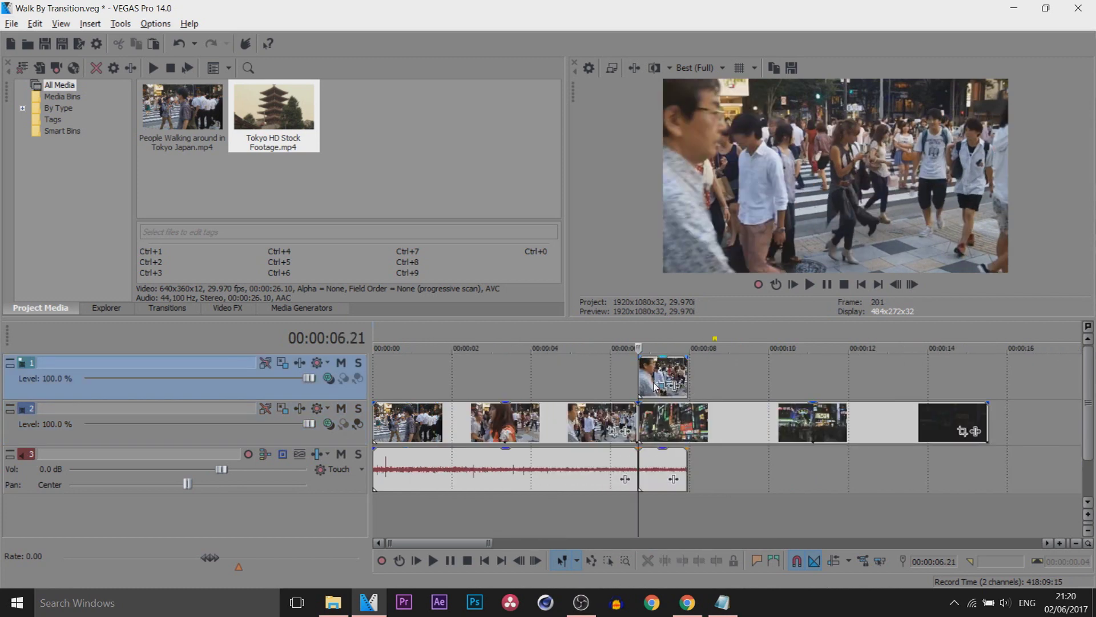
left_click(661, 386)
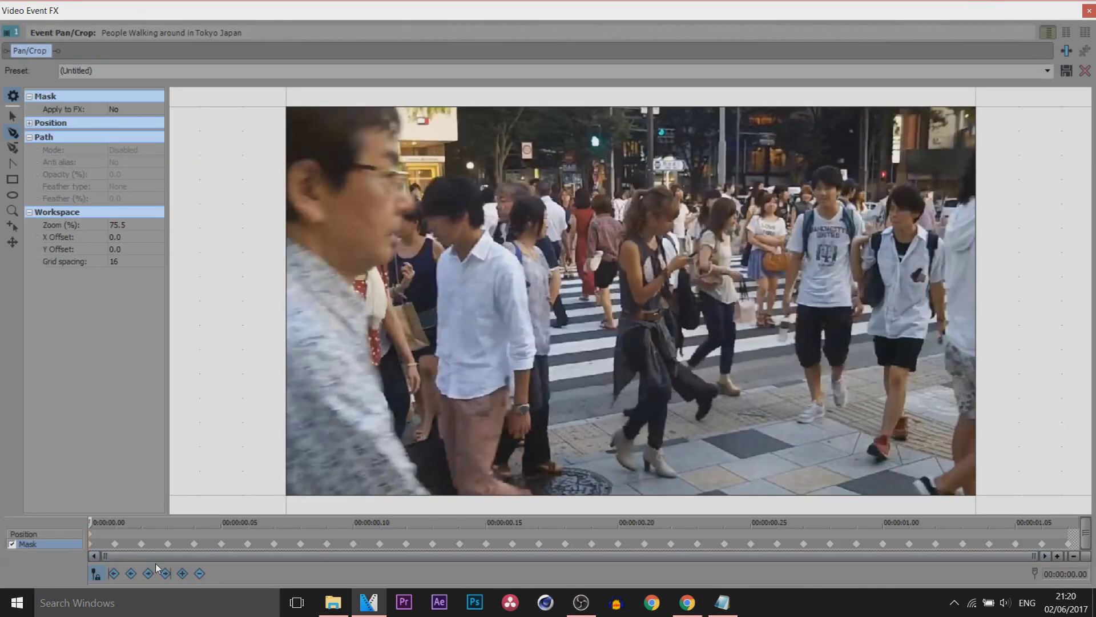
Step frame by frame through the crowd clip's mask keyframes to review the tracing
left_click(116, 550)
key("Right")
key("Right")
key("Right")
key("Right")
key("Right")
key("Right")
key("Right")
key("Right")
key("Right")
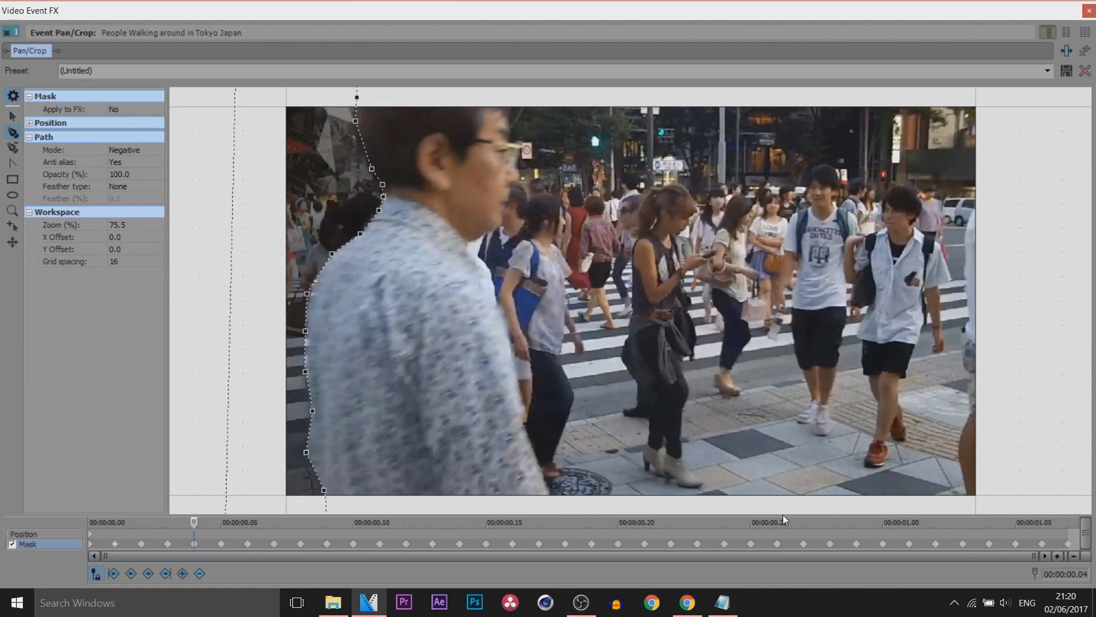
key("Right")
key("Right")
key("Right")
key("Right")
key("Right")
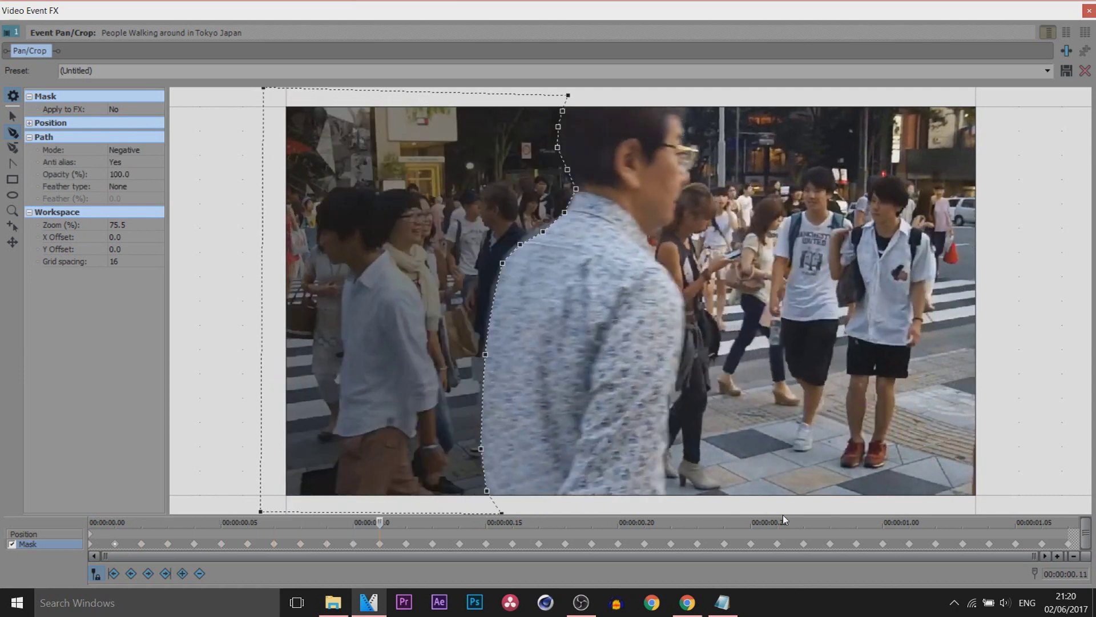
key("Right")
key("Right")
key("Right")
key("Right")
key("Right")
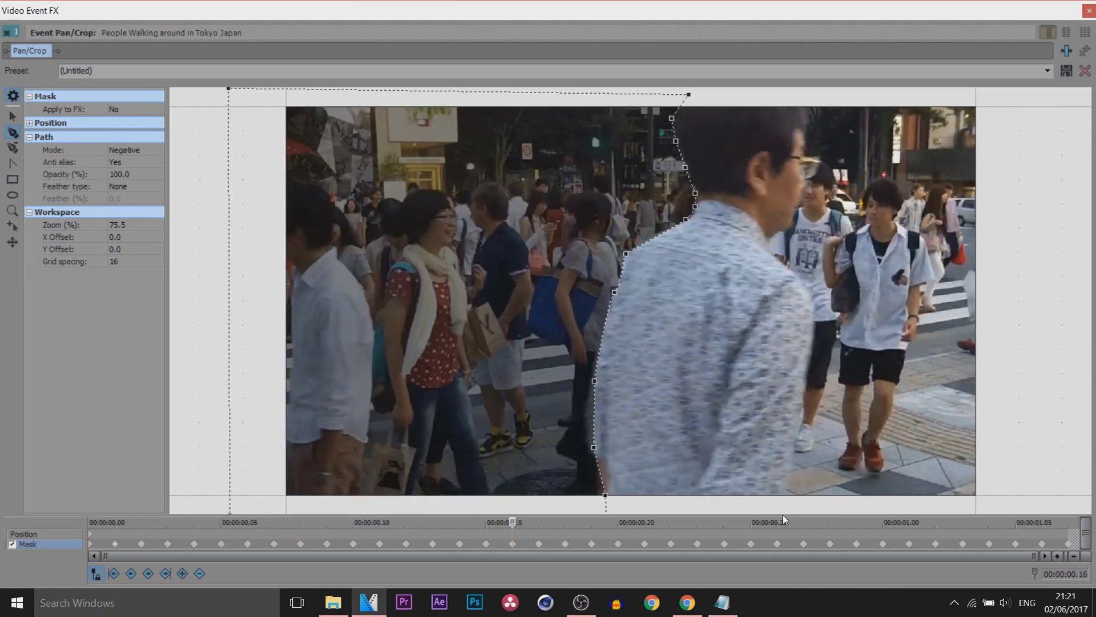
key("Right")
key("Right")
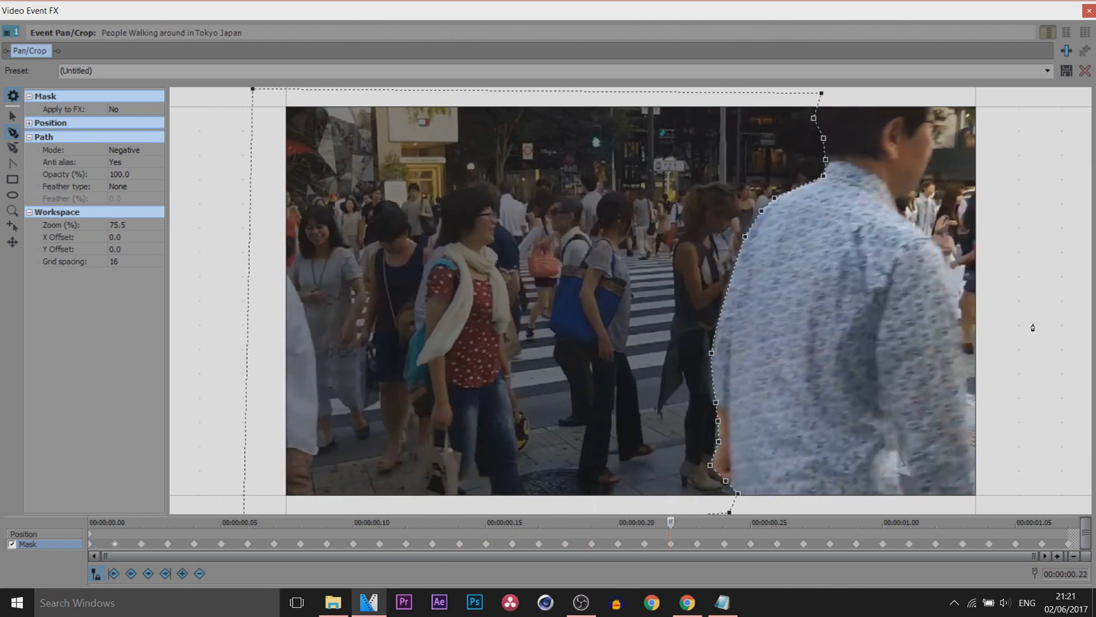
key("Right")
key("Right")
key("Right")
key("Right")
key("Right")
key("Right")
key("Right")
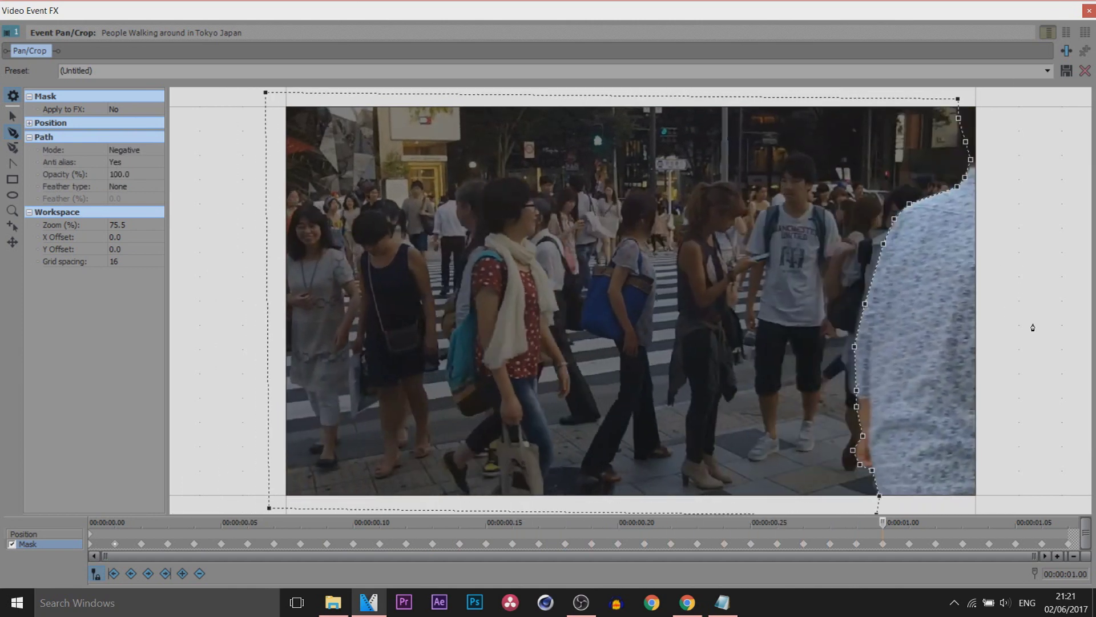
key("Right")
key("Right")
key("Right")
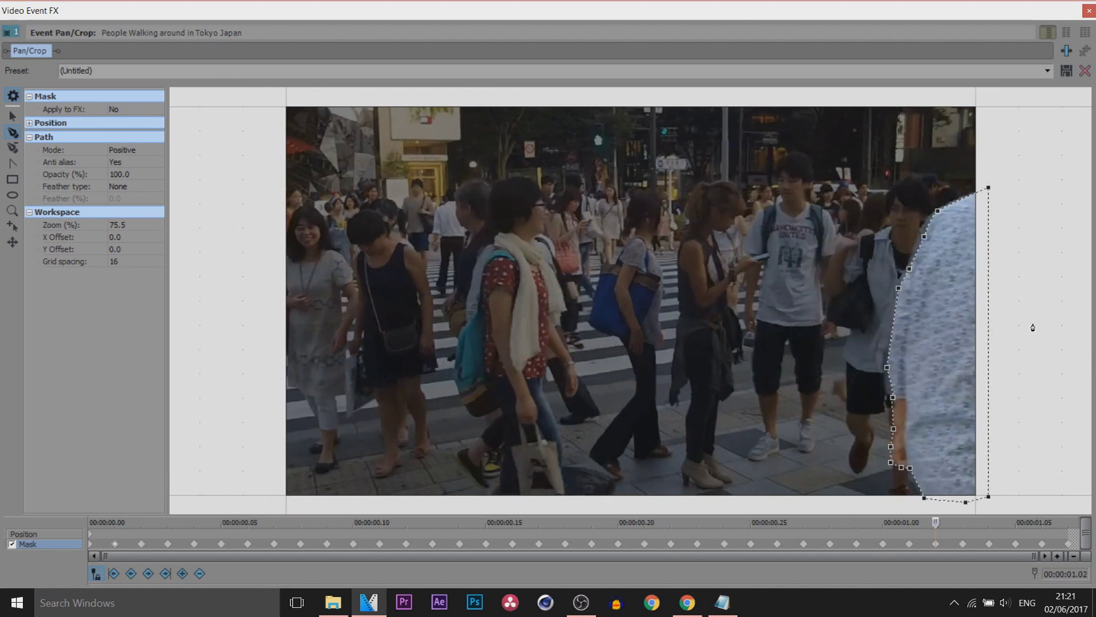
key("Left")
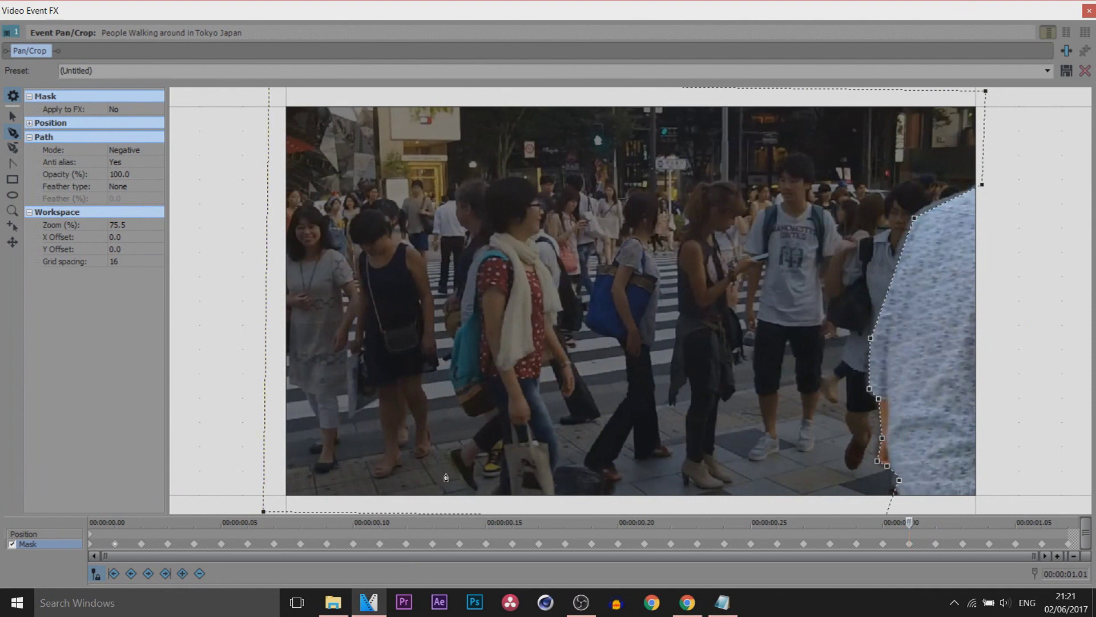
left_click(935, 543)
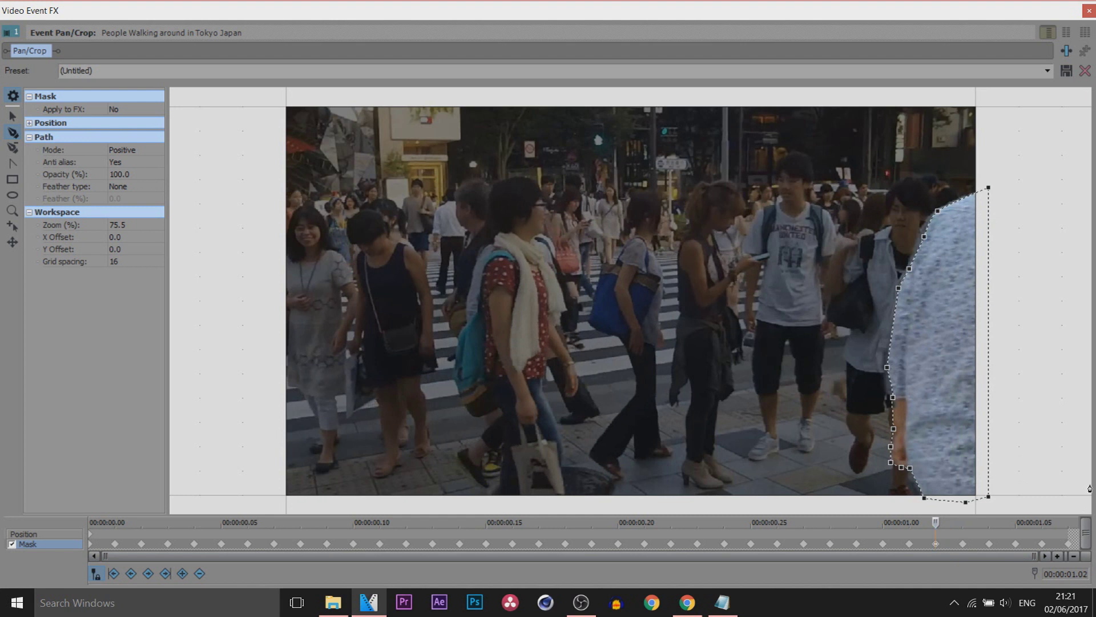
Select and deselect the mask outline's points, then move the playhead back to 00:00:00.17
left_click(937, 212)
left_click(1032, 488)
left_click(963, 522)
left_click_drag(963, 522, 538, 523)
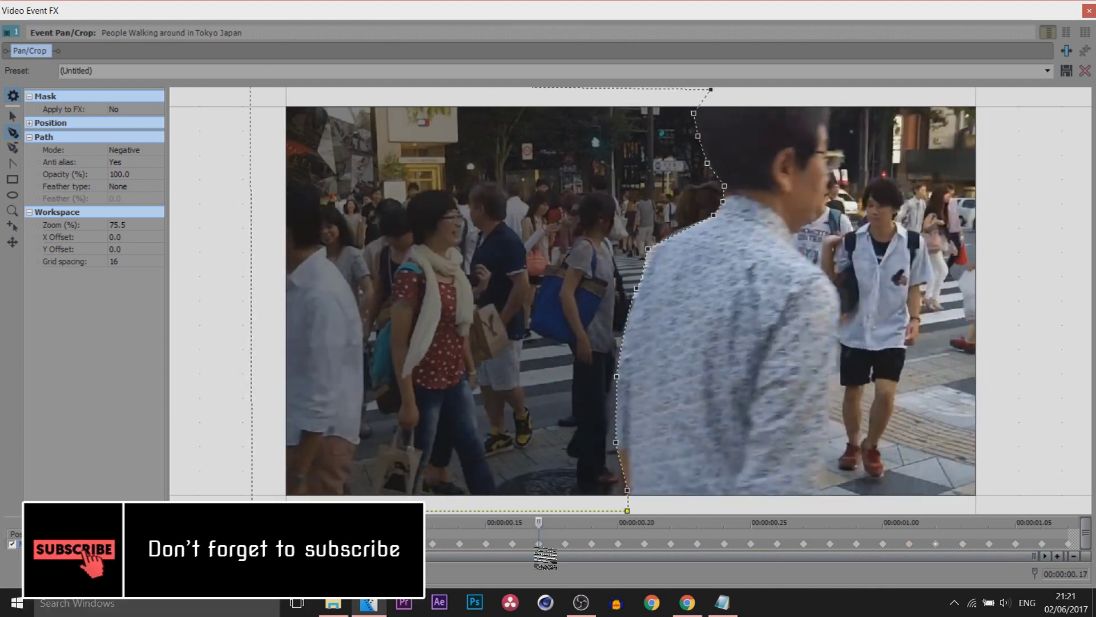
Delete the old mask and trace a new outline down the man's head and back to the bottom
right_click(669, 262)
left_click(682, 270)
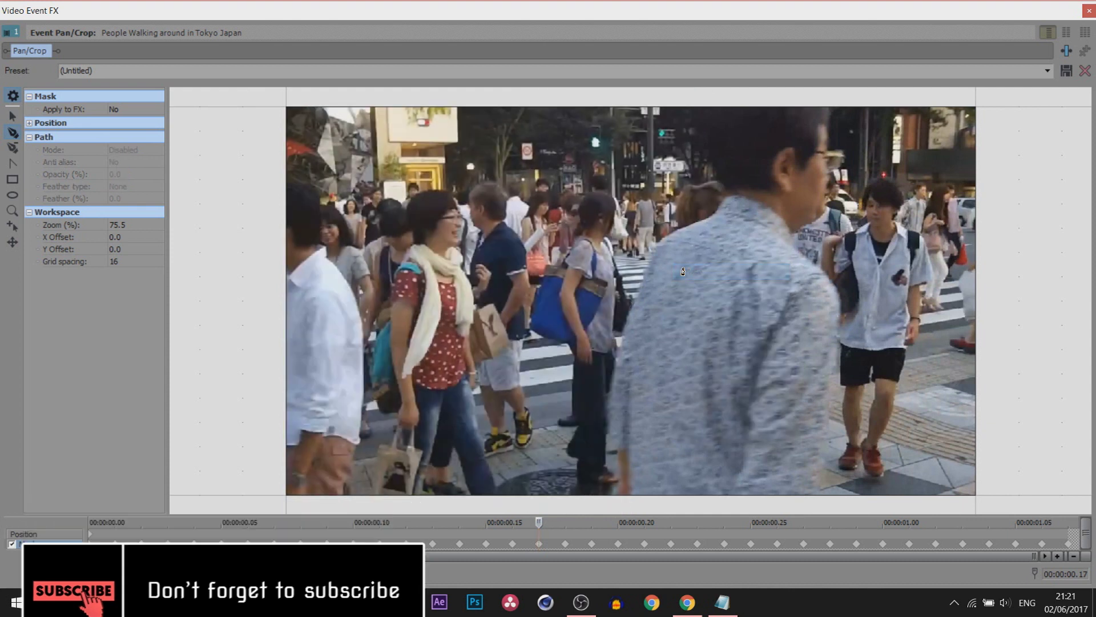
left_click(706, 102)
left_click(696, 117)
left_click(711, 157)
left_click(722, 183)
left_click(724, 202)
left_click(662, 242)
left_click(623, 336)
left_click(610, 411)
left_click(611, 436)
left_click(620, 456)
left_click(626, 480)
Continue the outline up the man's front and face, close it, and exit the effects editor
left_click(817, 506)
left_click(821, 480)
left_click(835, 341)
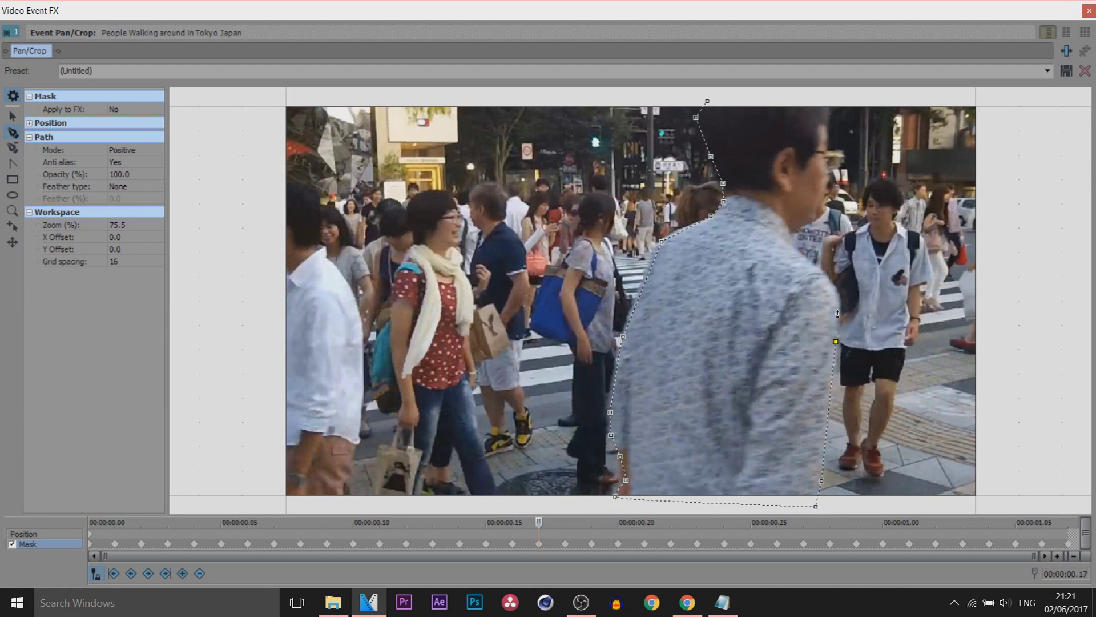
left_click(818, 272)
left_click(817, 218)
left_click(828, 209)
left_click(842, 167)
left_click(826, 123)
left_click(828, 106)
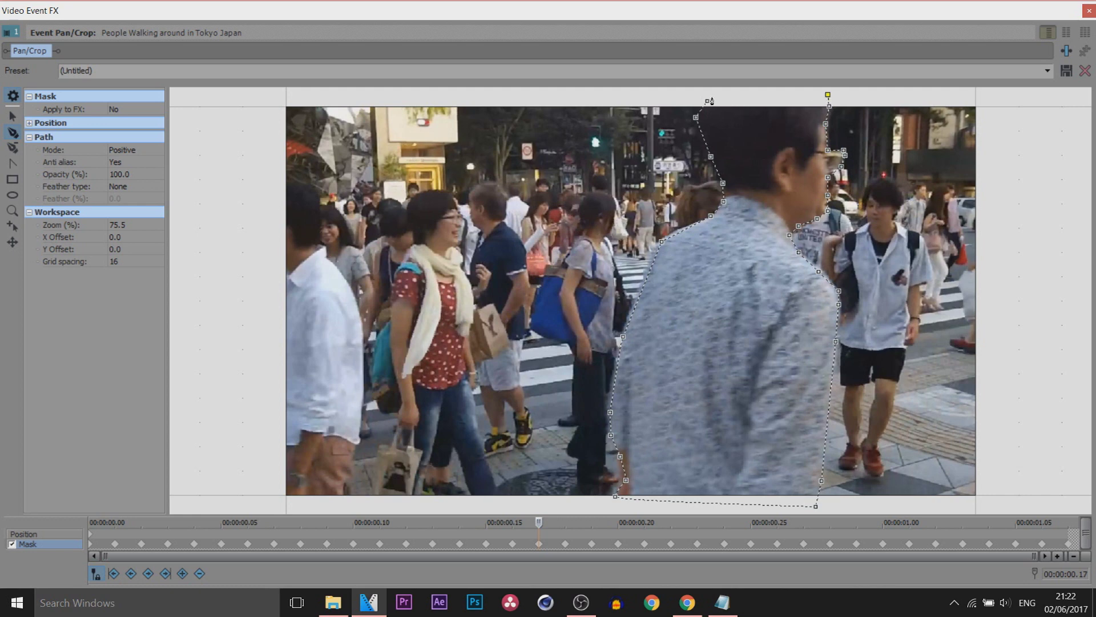
left_click(708, 101)
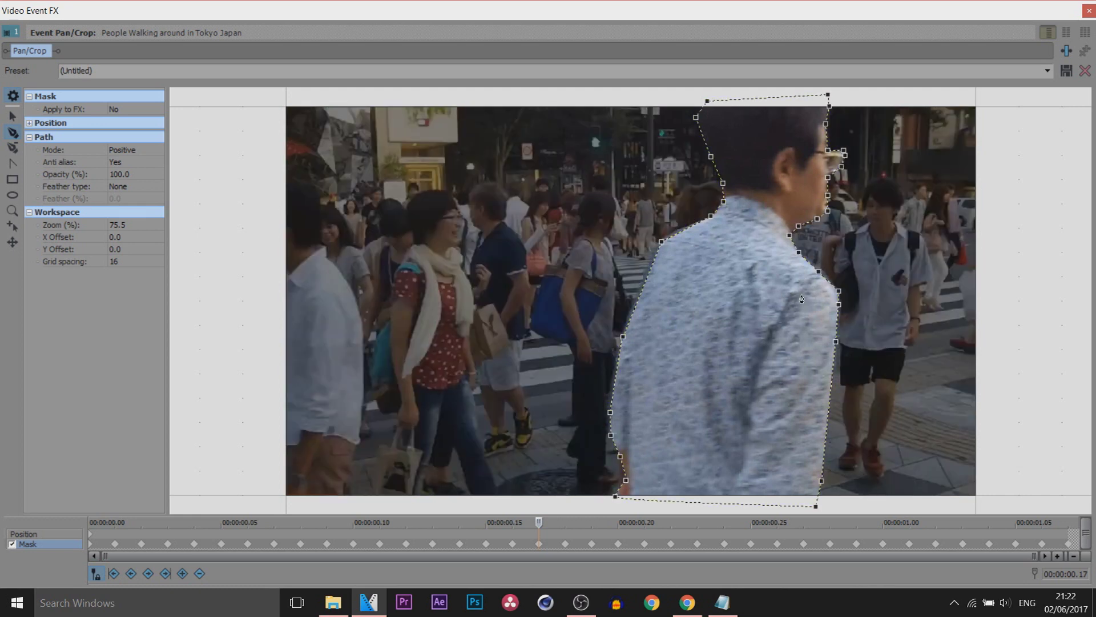
left_click(1089, 10)
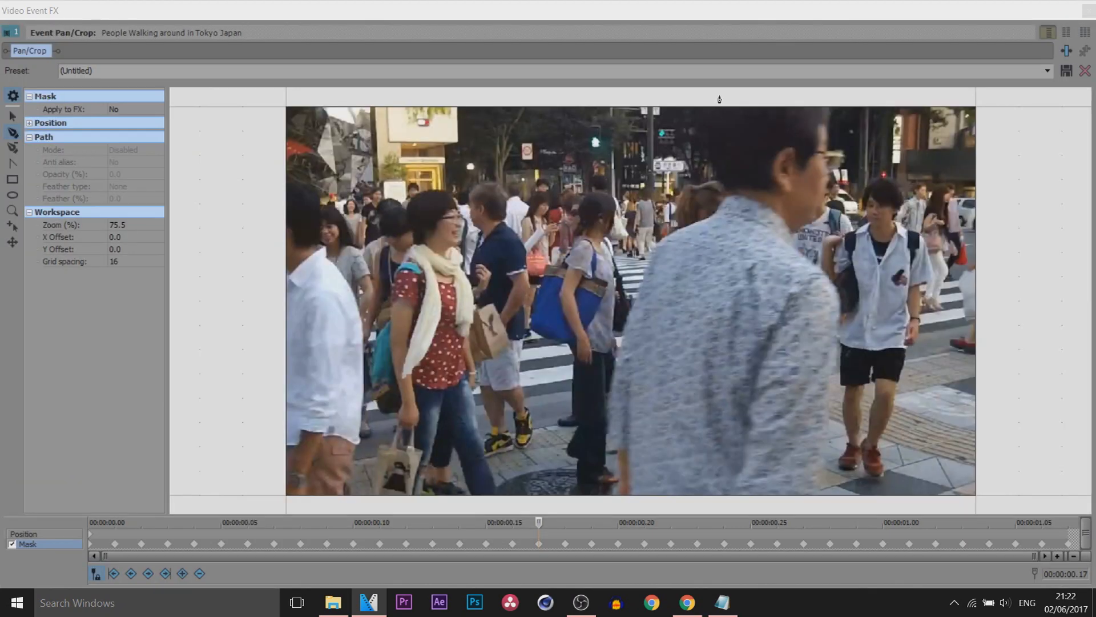
Trace a new outline from above the man's head down his neck and back to the bottom edge
left_click(718, 93)
left_click(708, 125)
left_click(708, 142)
left_click(720, 176)
left_click(727, 193)
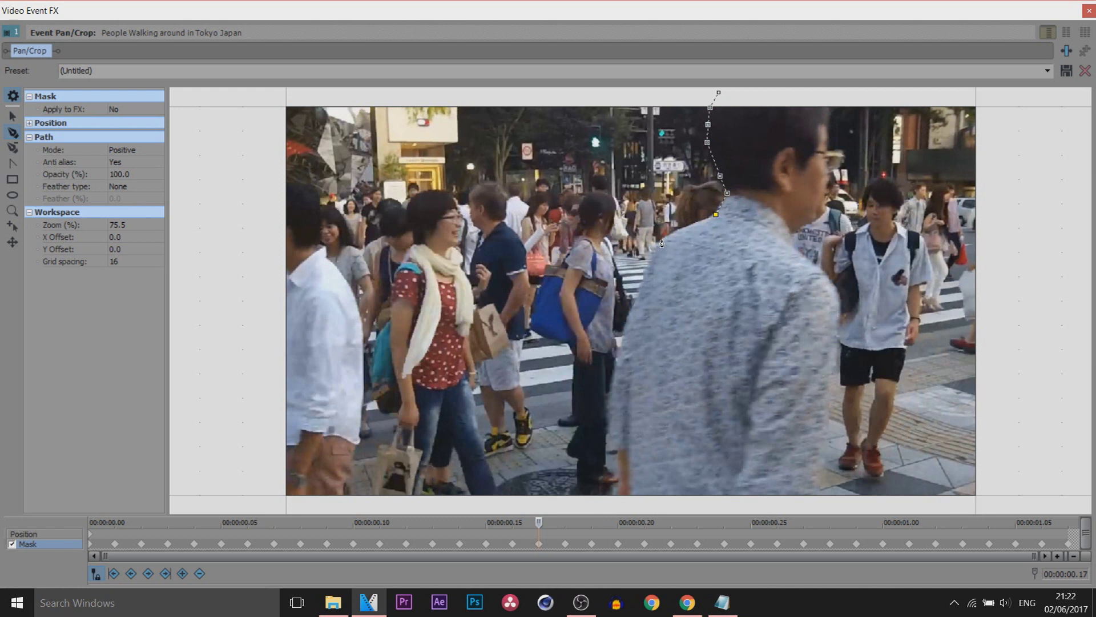
left_click(642, 288)
left_click(619, 354)
left_click(610, 419)
left_click(616, 450)
left_click(621, 473)
left_click(618, 493)
left_click(609, 506)
Close the outline around the area left of the man, set it to Negative, and return to the timeline
left_click(244, 508)
left_click(251, 93)
left_click(719, 93)
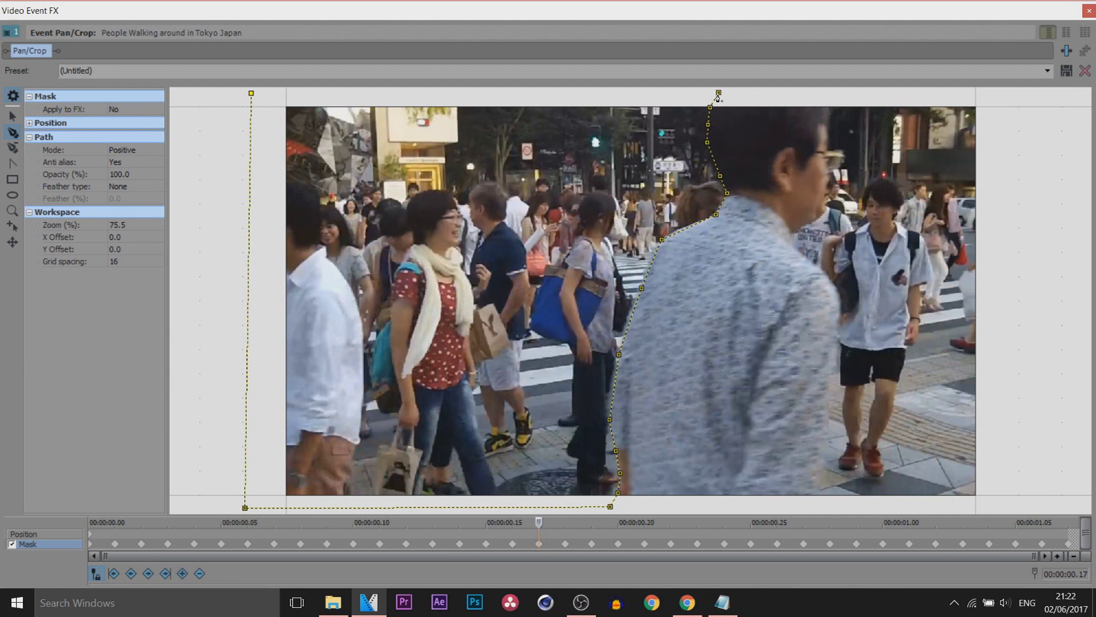
left_click(720, 93)
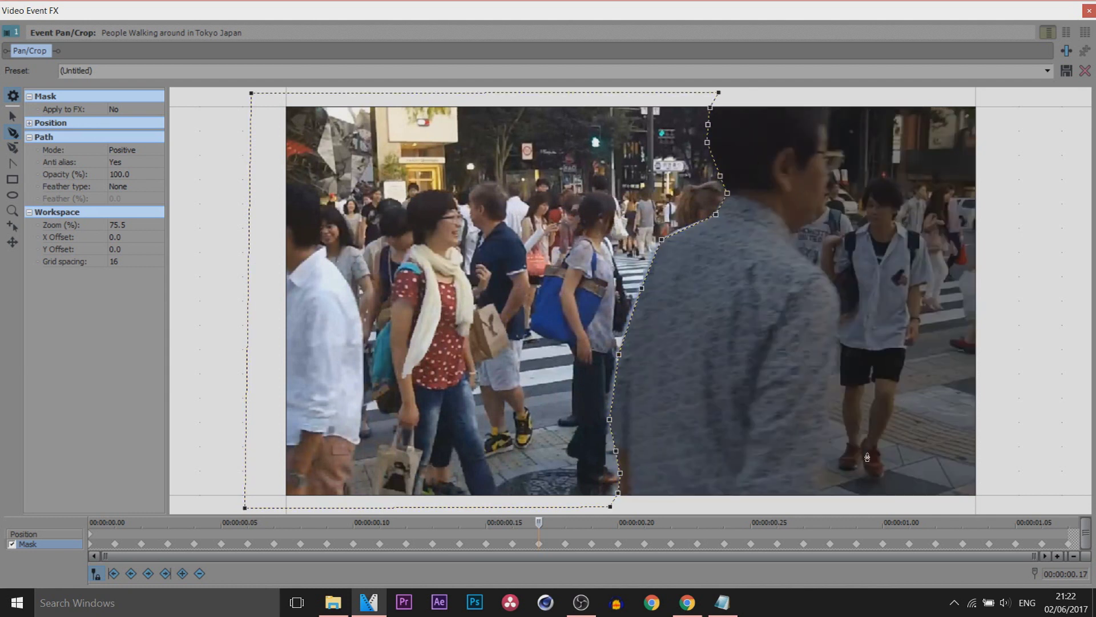
left_click(135, 153)
left_click(135, 170)
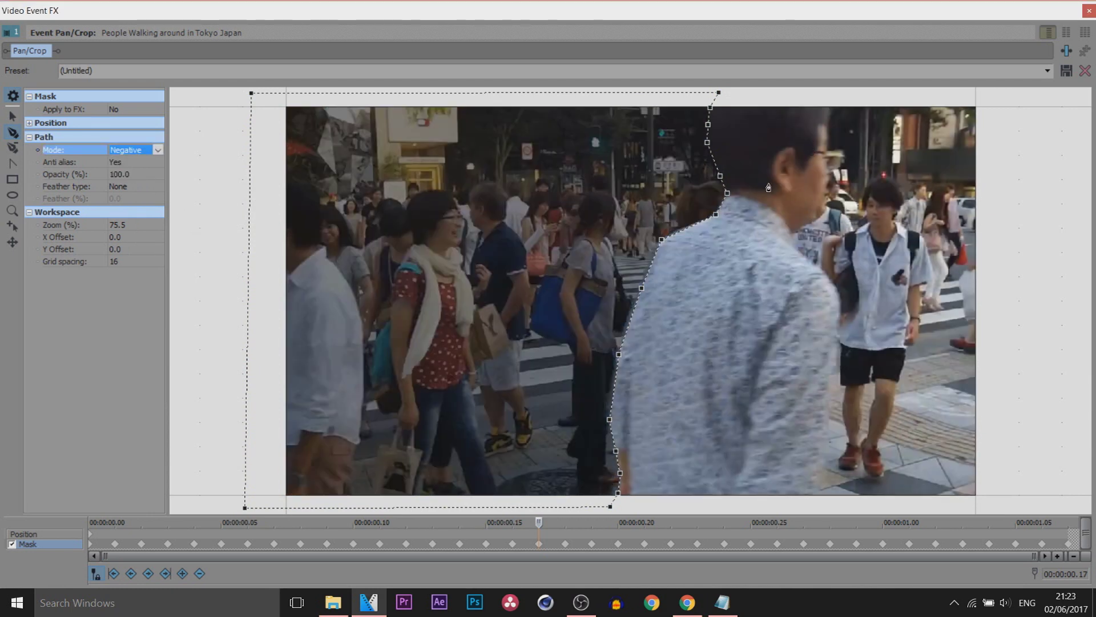
left_click(1090, 10)
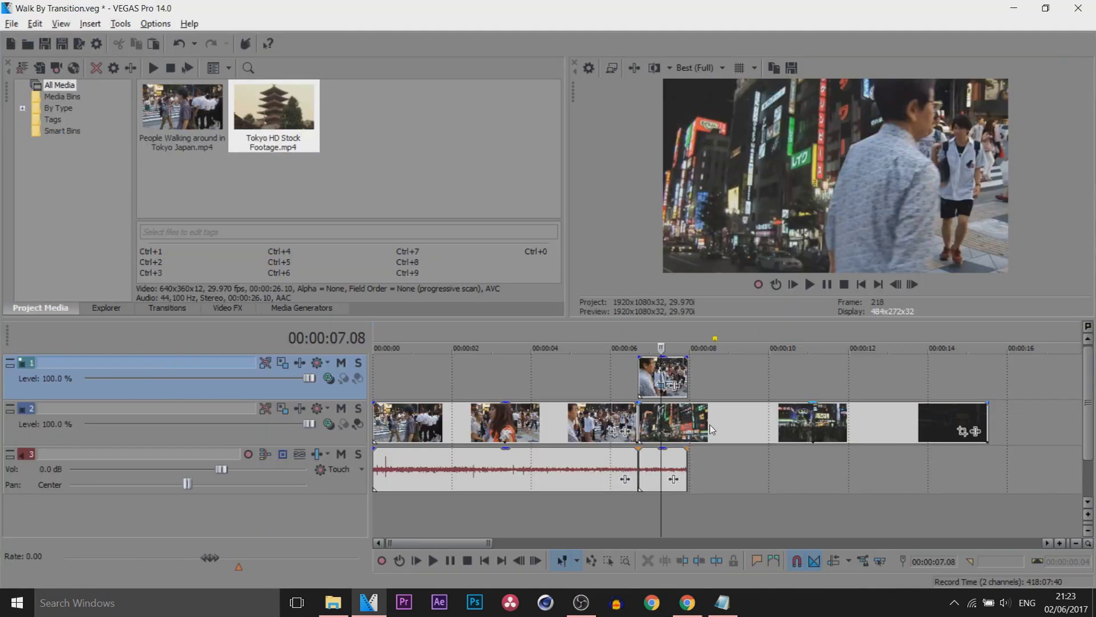
key("Left")
key("Left")
key("Left")
key("Left")
key("Left")
key("Left")
key("Right")
key("Right")
key("Right")
key("Right")
key("Right")
key("Right")
key("Right")
key("Right")
key("Right")
key("Right")
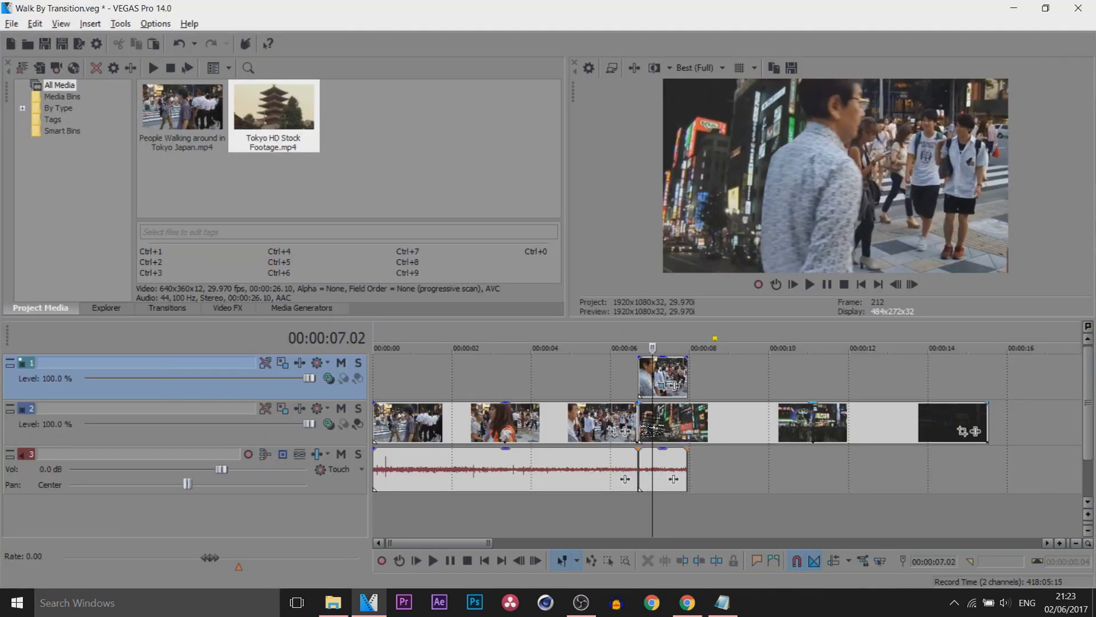
key("Right")
key("Right")
key("Right")
key("Right")
key("Right")
key("Right")
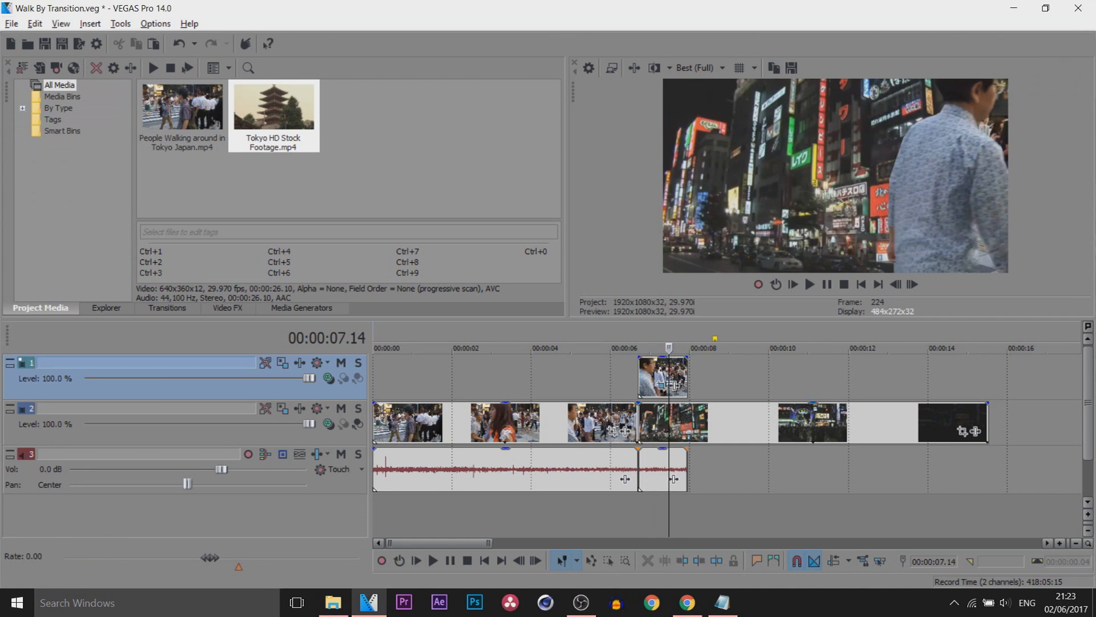
key("Left")
key("Left")
key("Left")
key("Left")
key("Left")
key("Left")
key("Left")
key("Left")
key("Left")
key("Left")
key("Left")
key("Left")
key("Left")
key("Left")
key("Left")
key("Left")
key("Left")
key("Left")
key("Left")
key("Left")
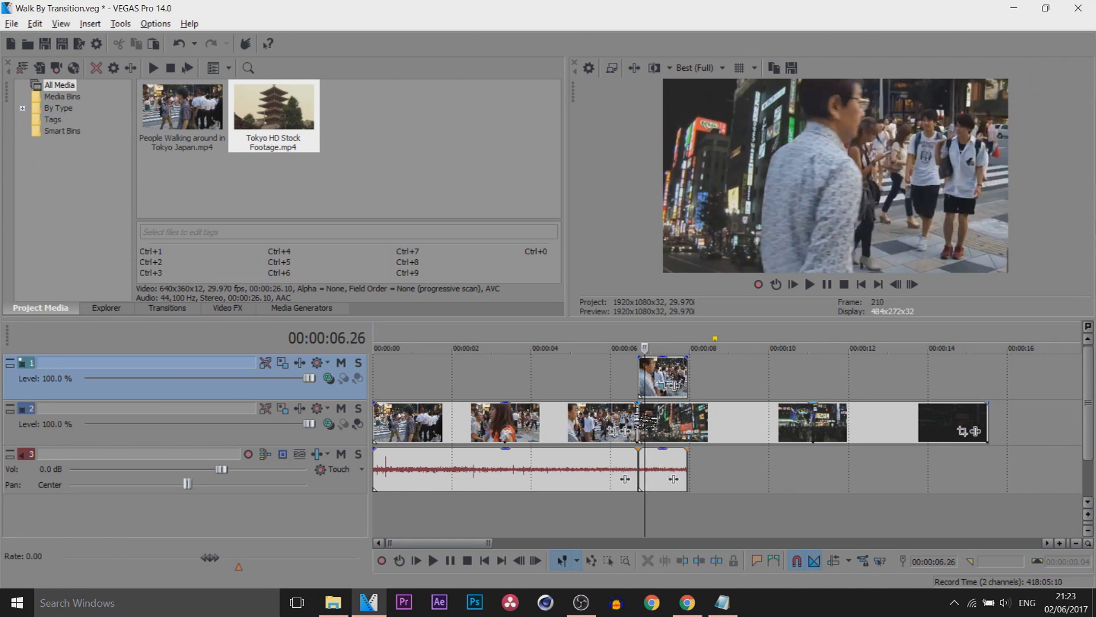
key("Right")
key("Right")
key("Right")
key("Right")
key("Right")
key("Right")
key("Right")
key("Right")
key("Right")
key("Right")
key("Right")
key("Right")
key("Right")
key("Right")
key("Right")
key("Right")
key("Right")
key("Right")
key("Right")
key("Right")
key("Right")
key("Right")
key("Right")
key("Right")
key("Right")
key("Right")
key("Right")
key("Right")
key("Right")
key("Right")
key("Right")
key("Right")
key("Right")
key("Right")
key("Right")
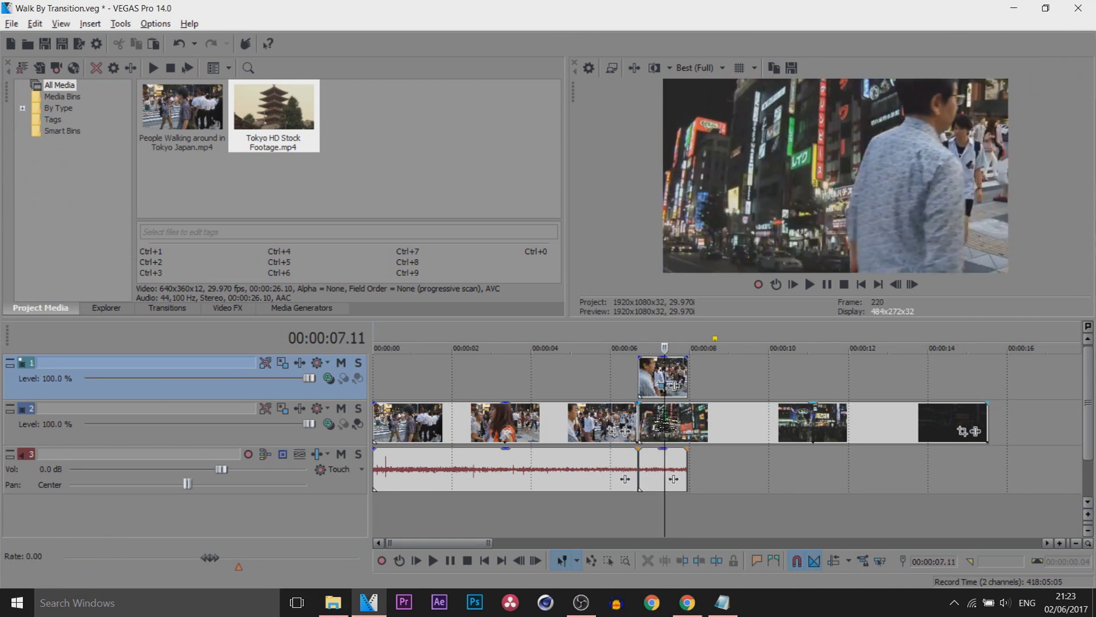
key("Left")
key("Left")
key("Left")
key("Left")
key("Left")
key("Left")
key("Left")
key("Left")
key("Left")
key("Left")
key("Left")
key("Left")
key("Left")
key("Left")
key("Left")
key("Left")
key("Left")
key("Left")
key("Left")
key("Left")
key("Left")
key("Left")
key("Left")
key("Left")
key("Left")
key("Left")
key("Left")
key("Left")
key("Left")
key("Left")
key("Left")
key("Left")
key("Left")
key("Left")
key("Left")
key("Left")
key("Left")
key("Right")
key("Right")
key("Right")
key("Right")
key("Right")
key("Right")
key("Right")
key("Right")
key("Right")
key("Right")
key("Right")
key("Right")
key("Right")
key("Right")
key("Right")
key("Right")
key("Right")
key("Right")
key("Right")
key("Right")
key("Right")
key("Right")
key("Right")
key("Right")
key("Right")
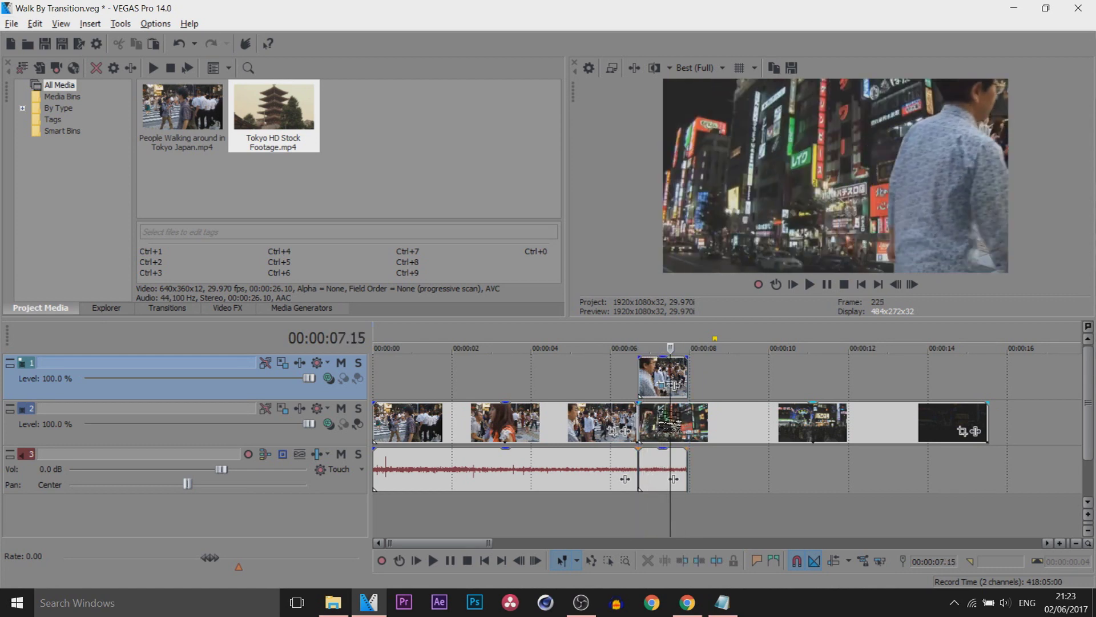
key("Left")
key("Left")
key("Left")
key("Left")
key("Left")
key("Left")
key("Left")
key("Left")
key("Left")
key("Left")
key("Left")
key("Left")
key("Left")
key("Left")
key("Left")
key("Left")
key("Left")
key("Left")
key("Left")
key("Left")
key("Left")
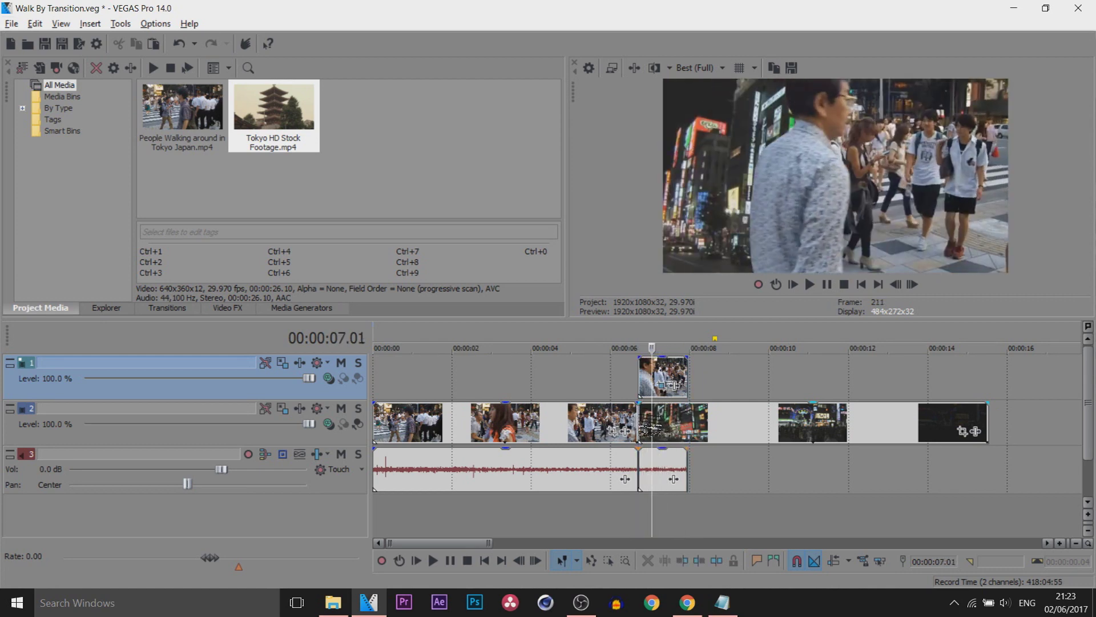
key("Right")
key("Right")
key("Right")
key("Right")
key("Right")
key("Right")
key("Right")
key("Right")
key("Right")
key("Right")
key("Right")
key("Right")
key("Right")
key("Right")
key("Right")
key("Right")
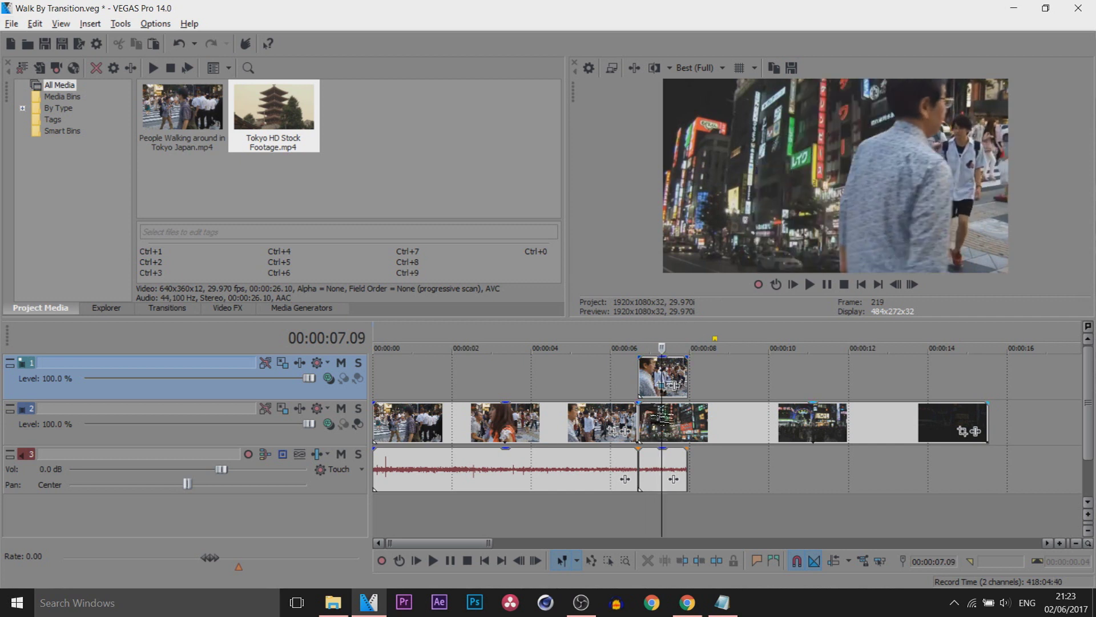
key("Right")
key("Right")
key("Right")
key("Right")
key("Right")
key("Right")
key("Right")
key("Right")
key("Left")
key("Left")
key("Left")
key("Left")
key("Left")
key("Right")
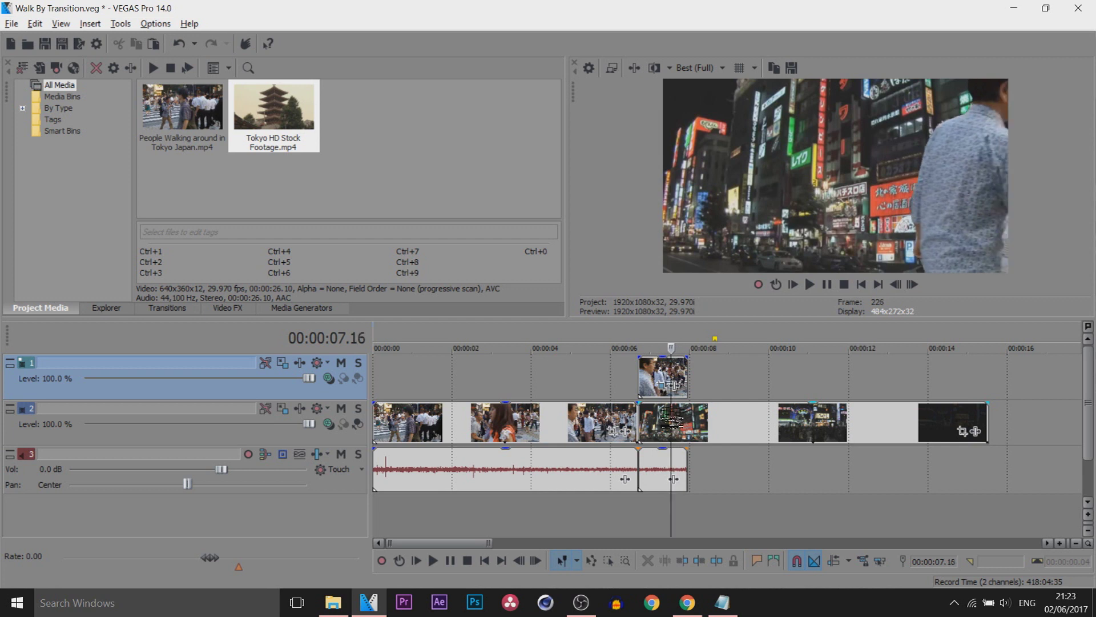
key("Left")
key("Left")
key("Left")
key("Left")
key("Left")
key("Left")
key("Left")
key("Left")
key("Left")
key("Left")
key("Left")
key("Left")
key("Left")
key("Left")
key("Left")
key("Left")
key("Left")
key("Left")
key("Left")
key("Left")
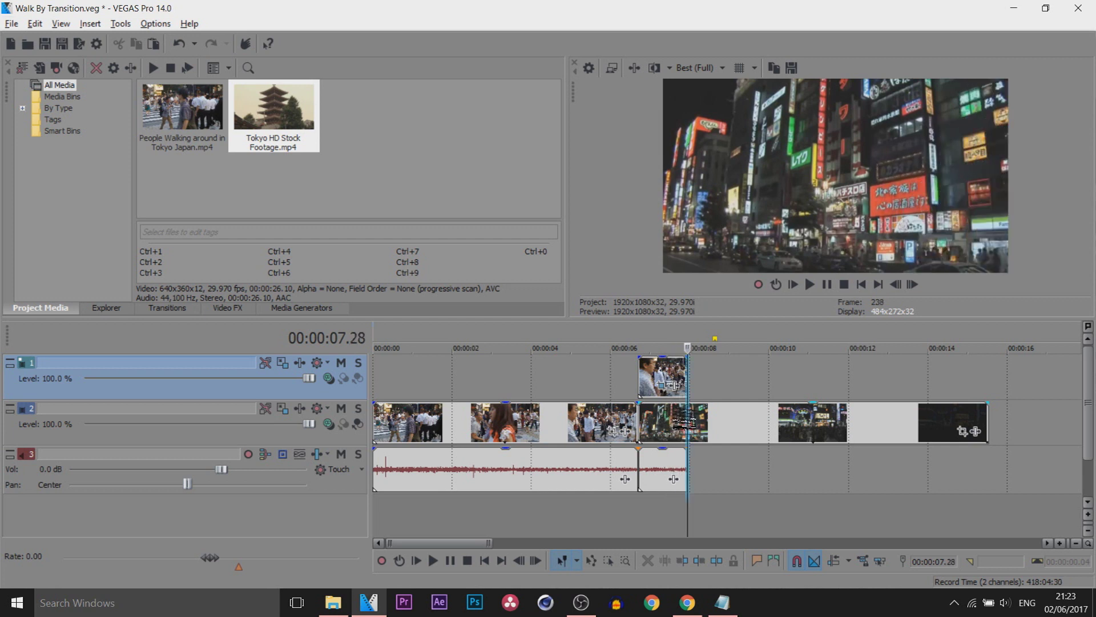
key("Left")
key("Left")
key("Left")
key("Left")
key("Left")
key("Left")
key("Left")
key("Left")
key("Right")
key("Right")
key("Right")
key("Right")
key("Right")
key("Right")
key("Right")
key("Right")
key("Right")
key("Right")
key("Right")
key("Right")
key("Right")
key("Right")
key("Right")
key("Right")
key("Right")
key("Right")
key("Right")
key("Right")
key("Right")
key("Right")
key("Right")
key("Right")
key("Right")
key("Right")
key("Right")
key("Right")
key("Right")
key("Right")
key("Right")
key("Right")
key("Right")
key("Left")
key("Left")
key("Left")
key("Left")
key("Left")
key("Left")
key("Left")
key("Left")
key("Left")
key("Left")
key("Left")
key("Left")
key("Left")
key("Left")
key("Left")
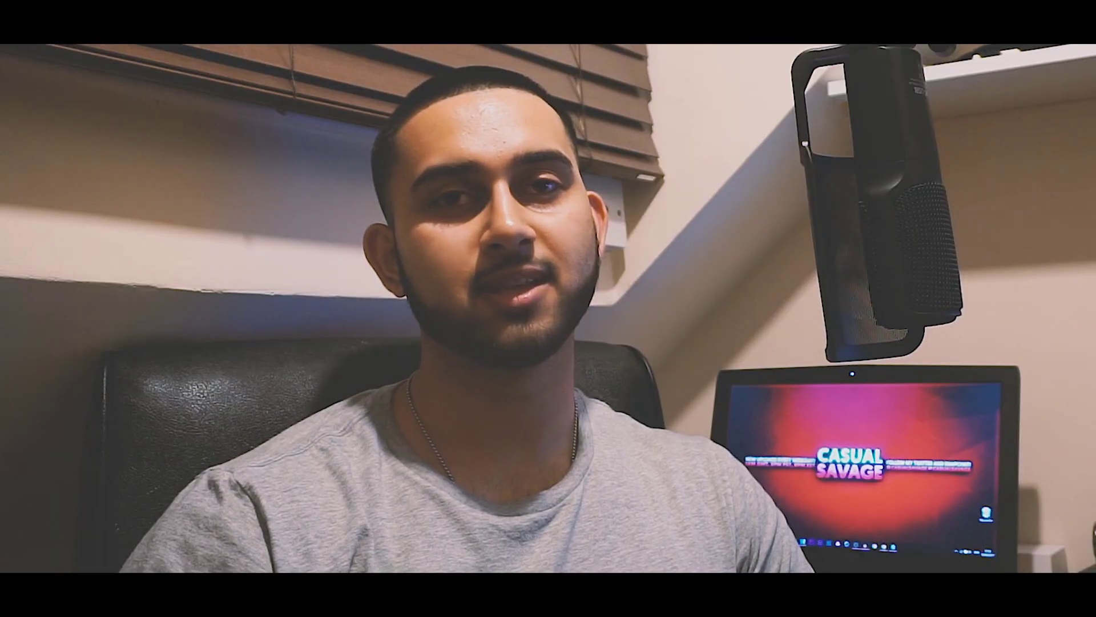